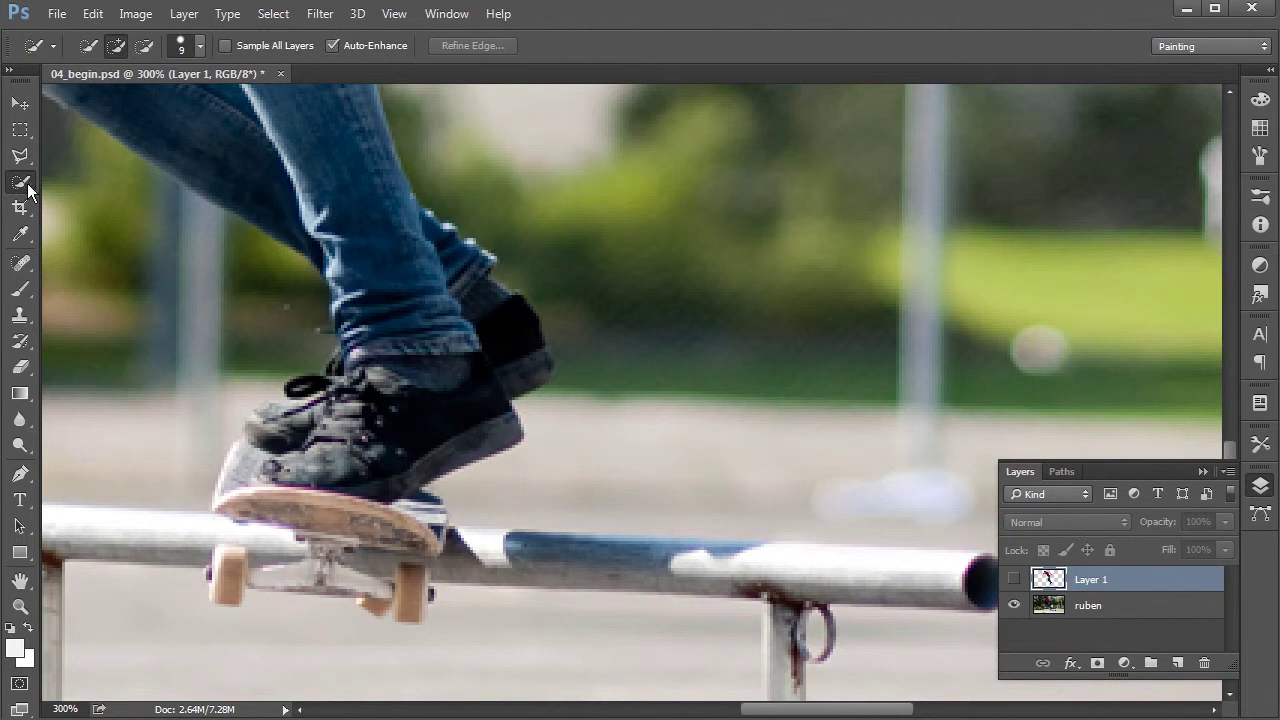
Step: On the background photo layer, make a Quick Selection of the shadow along the rail and extend it beneath the skateboard
{"action": "left_click", "coordinate": [606, 564]}
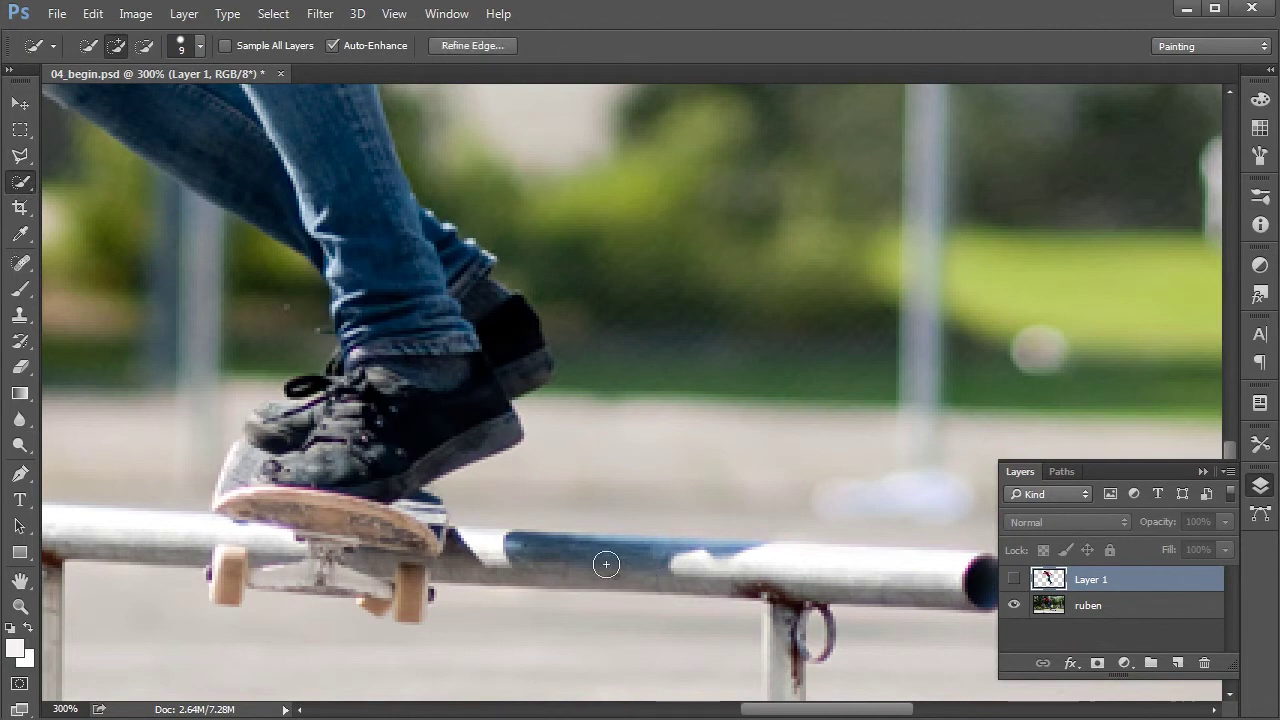
{"action": "left_click", "coordinate": [1141, 605]}
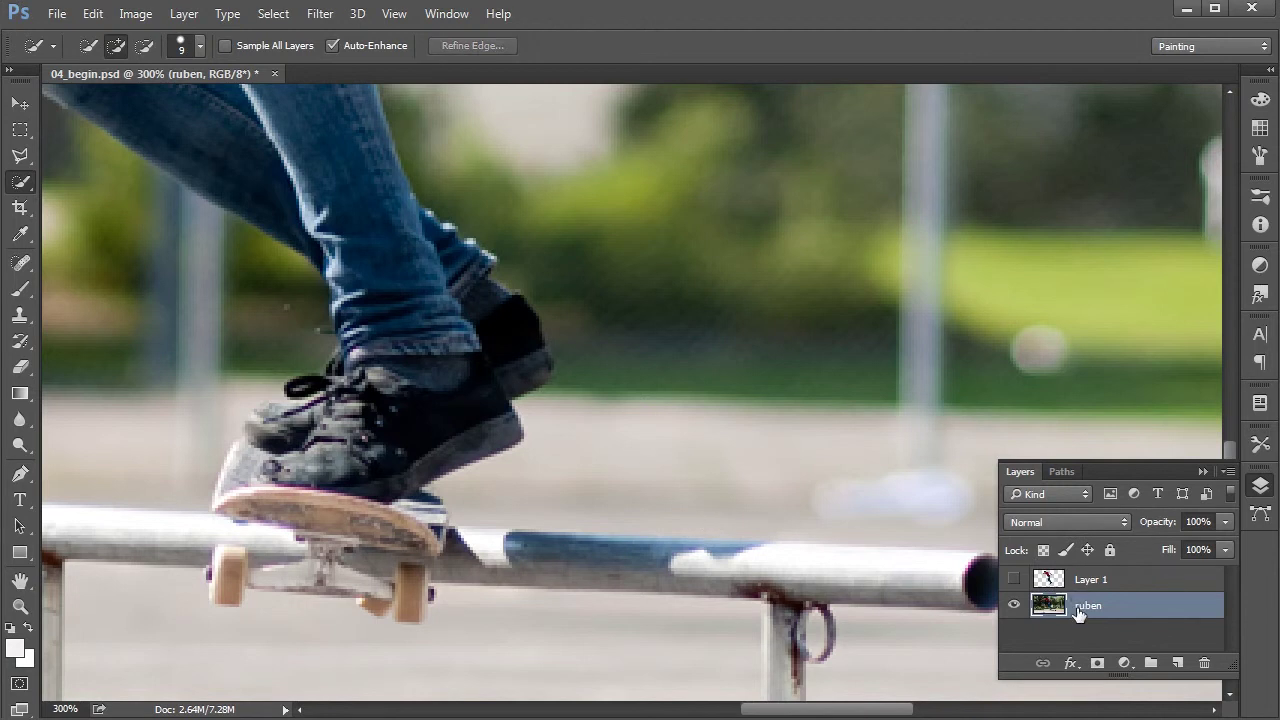
{"action": "left_click", "coordinate": [1013, 605]}
{"action": "left_click", "coordinate": [1010, 606]}
{"action": "mouse_move", "coordinate": [586, 555]}
{"action": "left_mouse_down"}
{"action": "mouse_move", "coordinate": [620, 554]}
{"action": "mouse_move", "coordinate": [560, 546]}
{"action": "left_mouse_up"}
{"action": "left_click", "coordinate": [479, 573]}
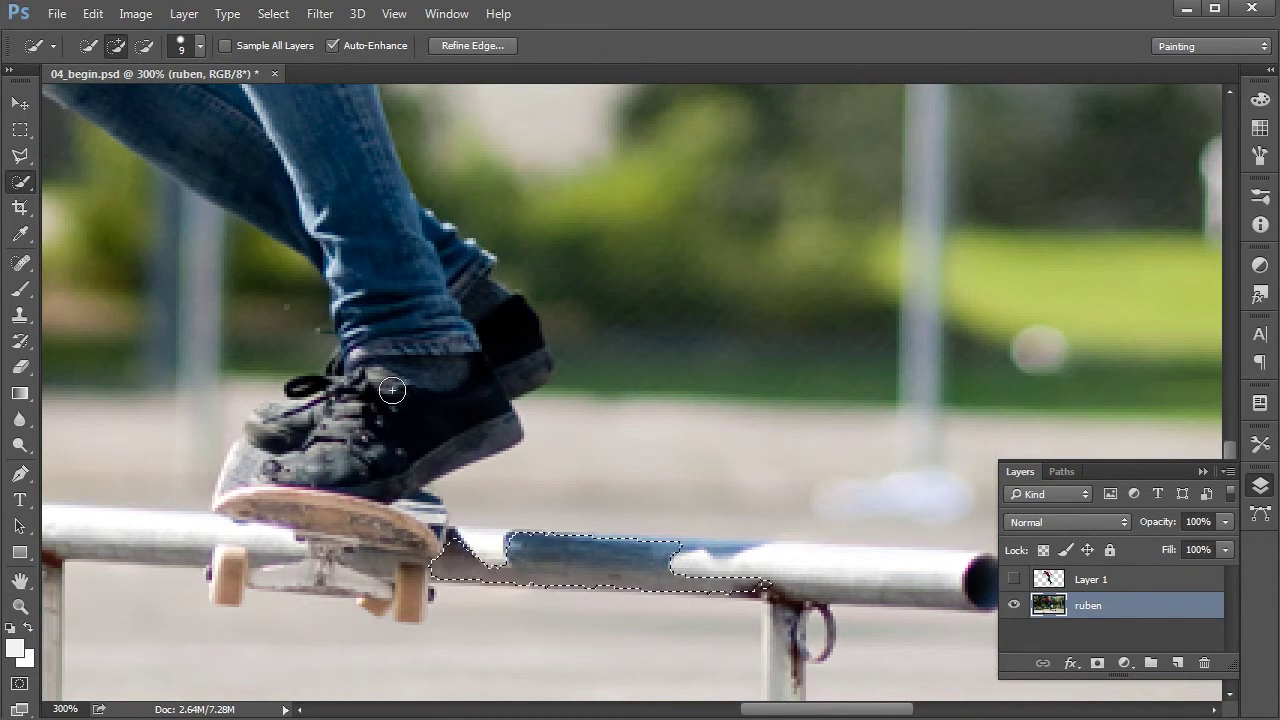
{"action": "left_click_drag", "start_coordinate": [680, 559], "coordinate": [638, 553]}
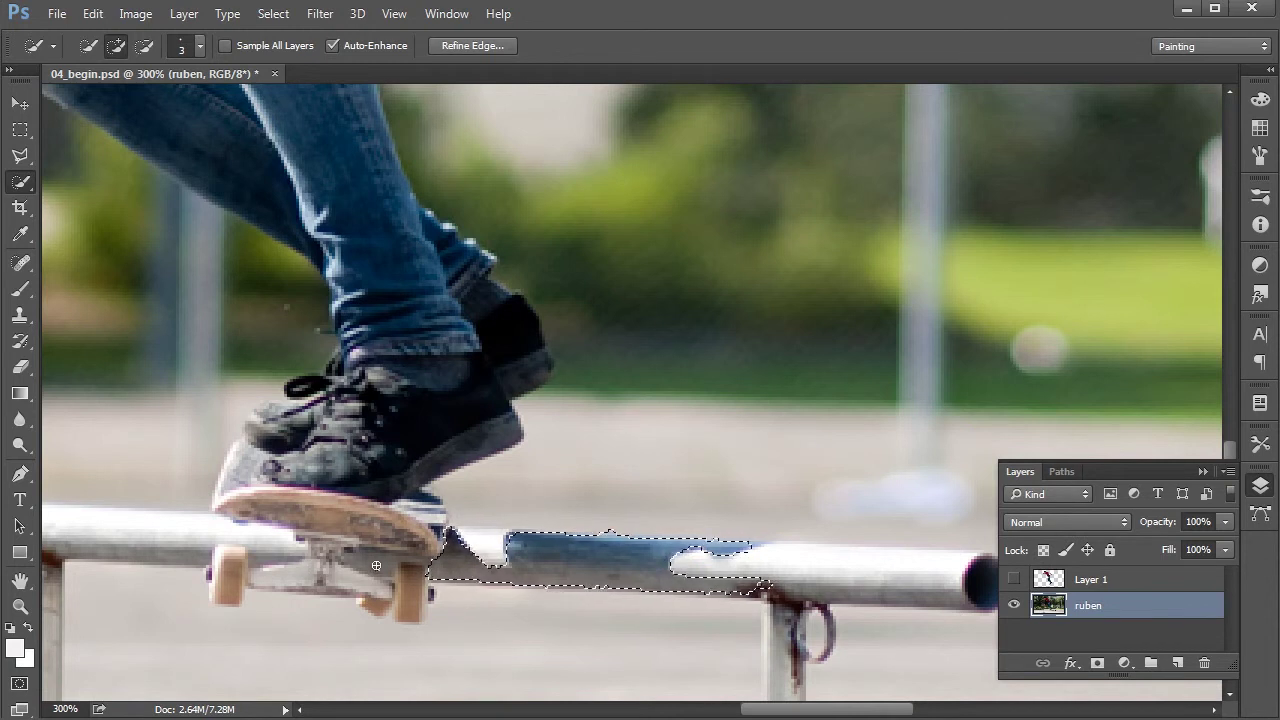
{"action": "left_click_drag", "start_coordinate": [378, 565], "coordinate": [392, 559]}
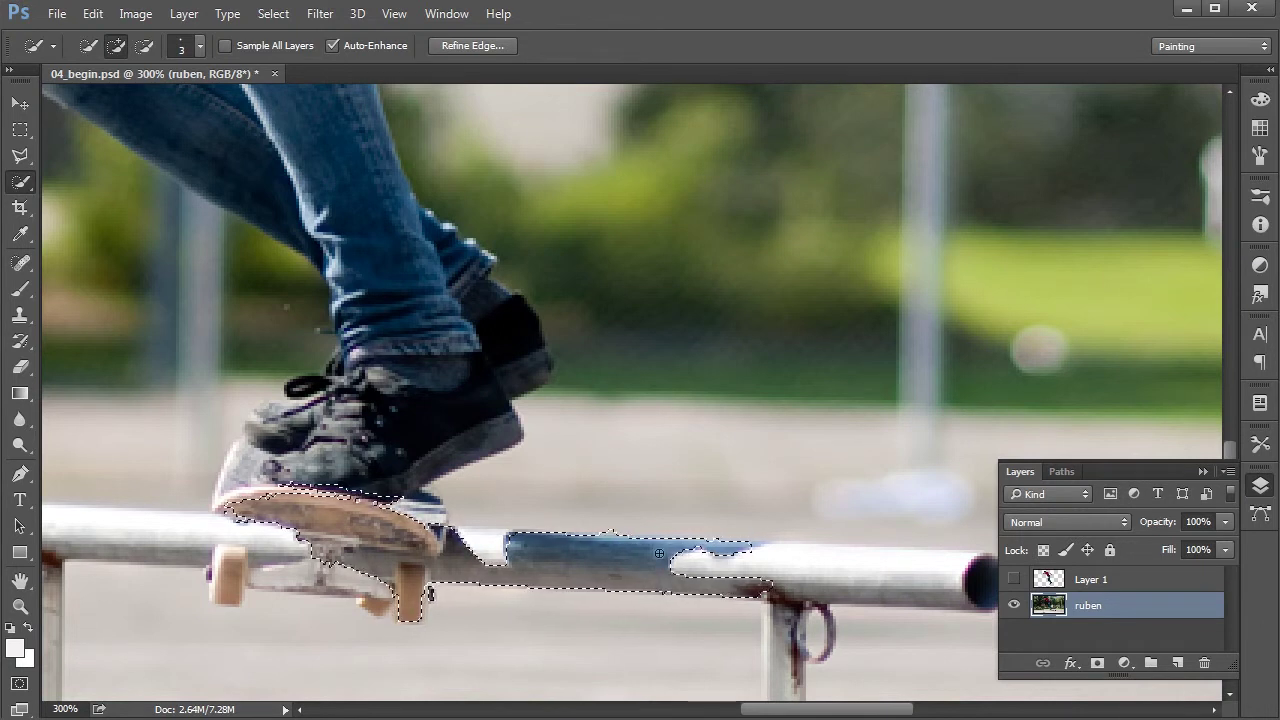
{"action": "key", "text": "alt"}
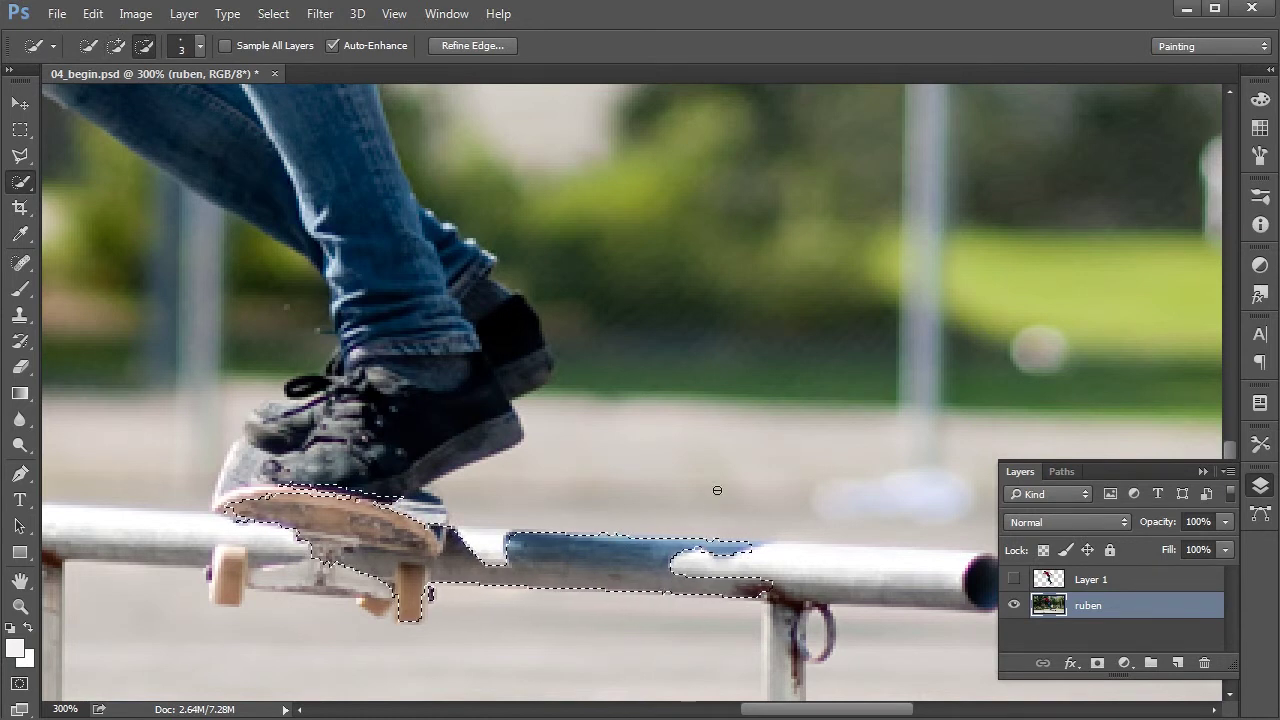
Step: Refine the selection edge with Smooth 15, output as a selection, and copy the selected area to a new layer
{"action": "left_click", "coordinate": [441, 49]}
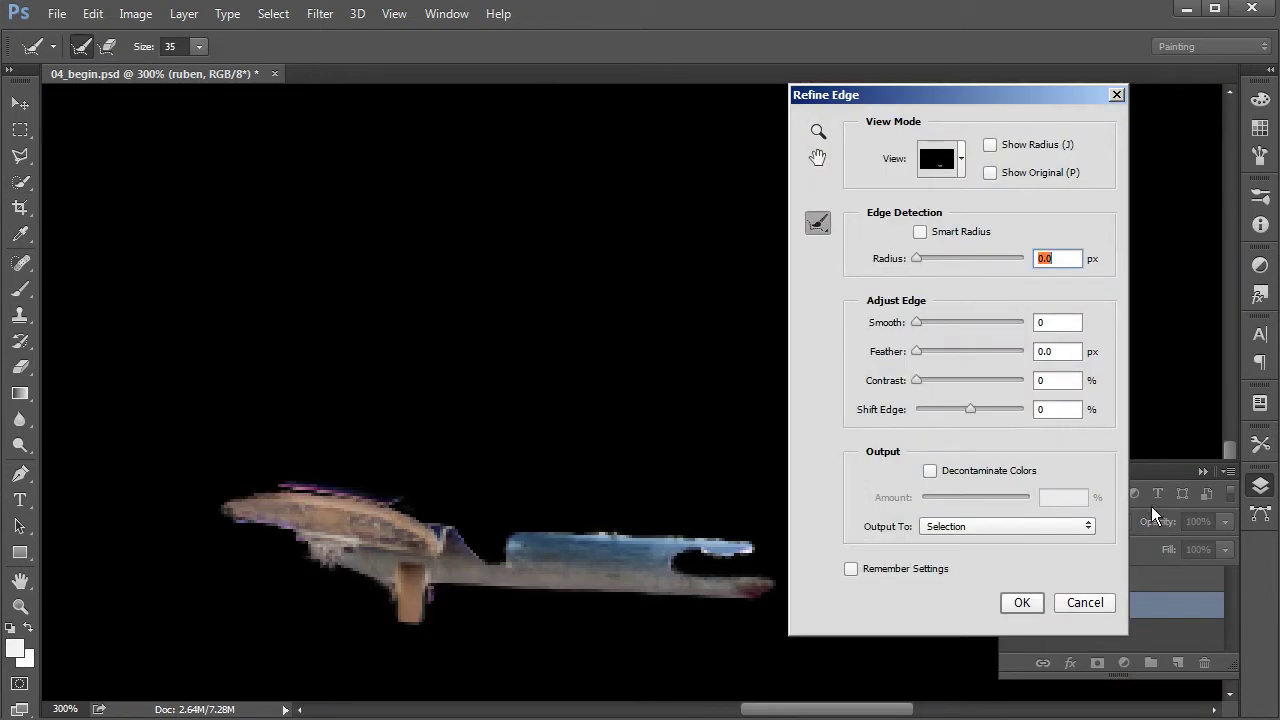
{"action": "left_click_drag", "start_coordinate": [910, 323], "coordinate": [932, 323]}
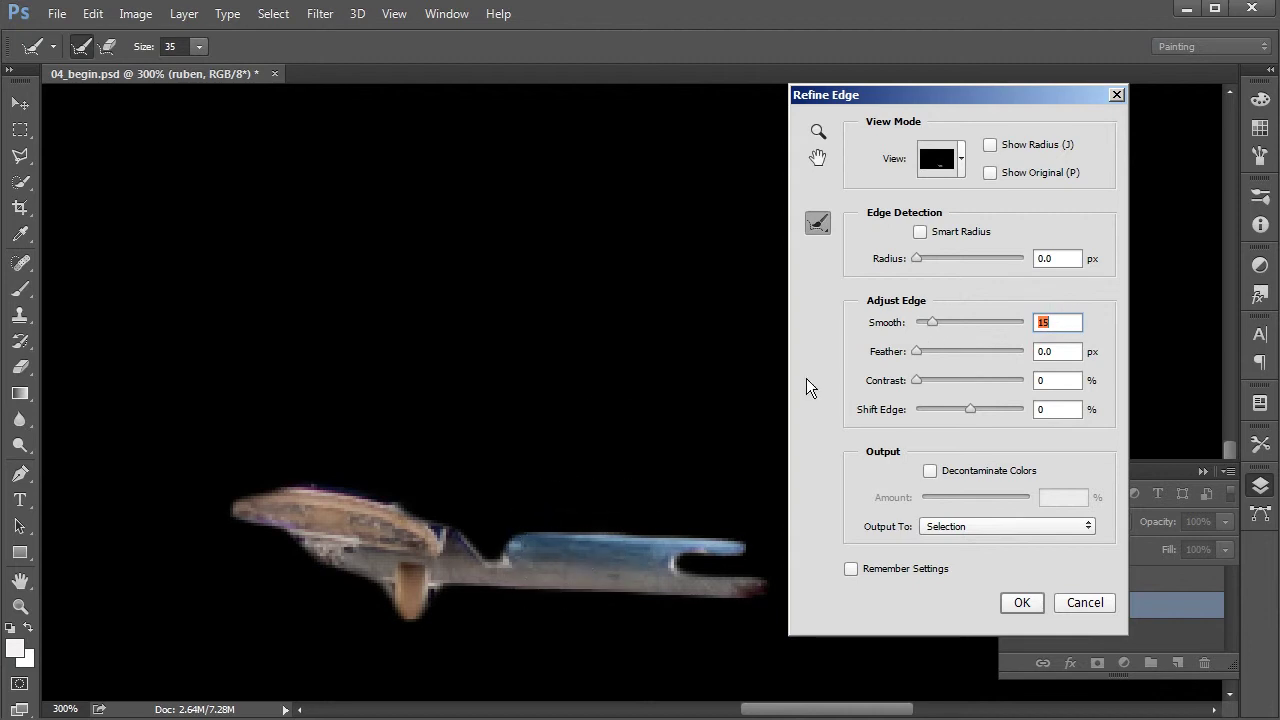
{"action": "left_click", "coordinate": [1022, 603]}
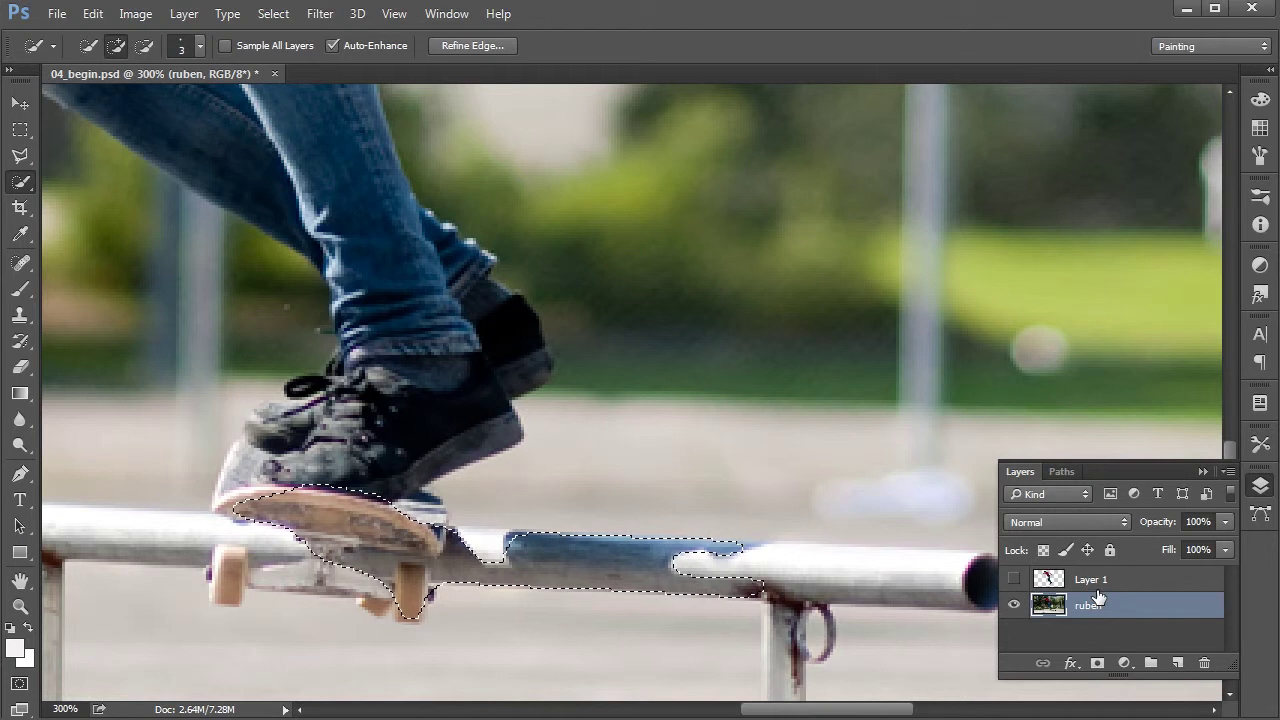
{"action": "key", "text": "ctrl+j"}
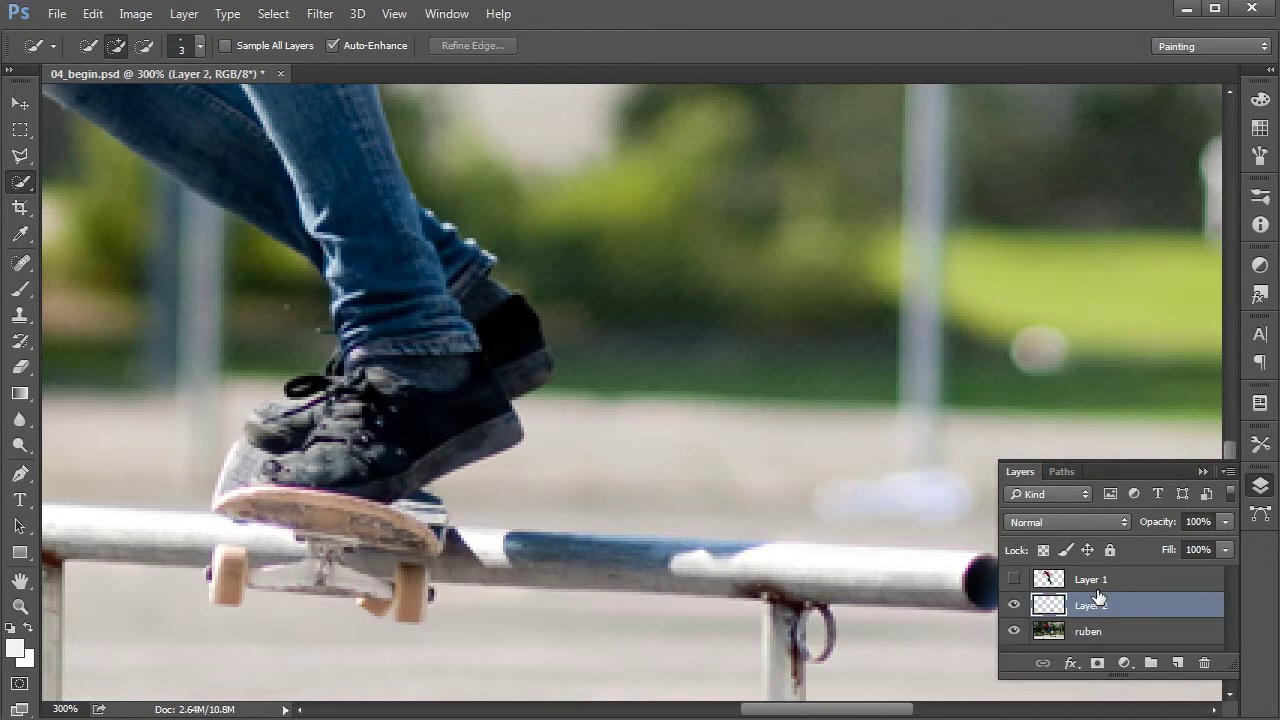
Step: Hide the background photo layer and erase the skateboard's wheel, truck and deck remnants around the shadow on Layer 2
{"action": "left_click", "coordinate": [1014, 631]}
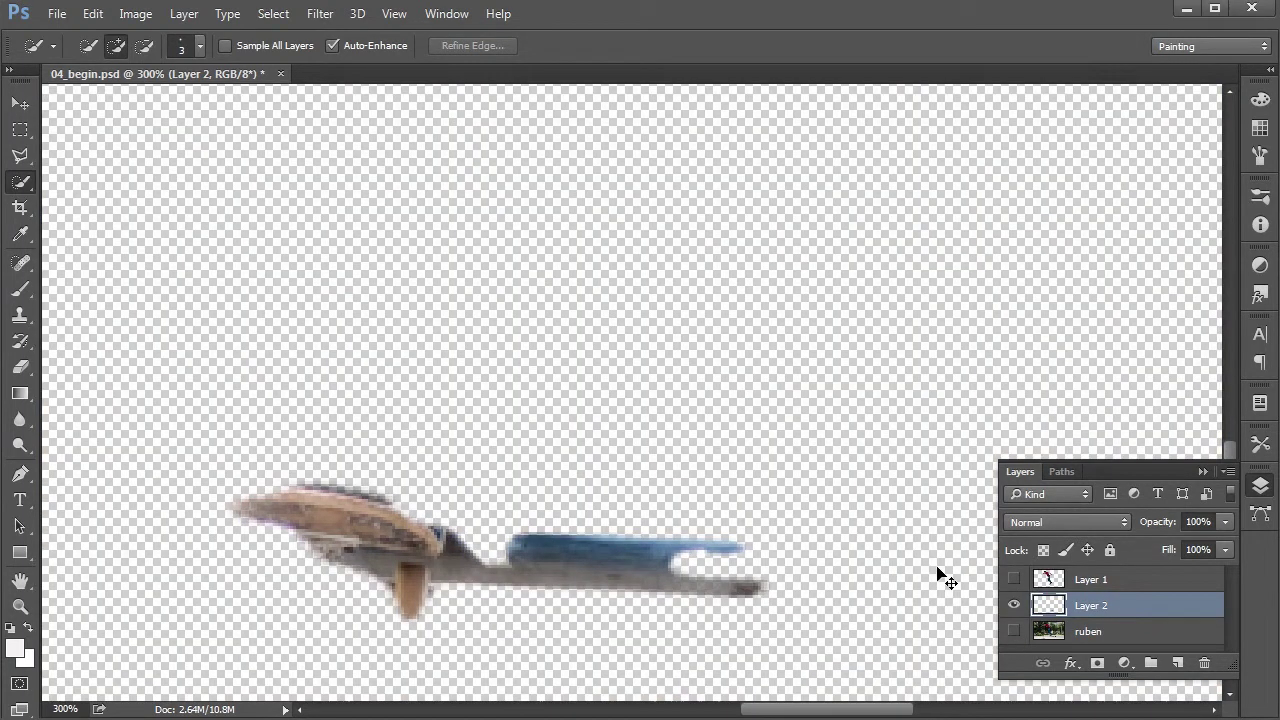
{"action": "key", "text": "ctrl+plus"}
{"action": "scroll", "coordinate": [830, 430], "scroll_direction": "down", "scroll_amount": 2}
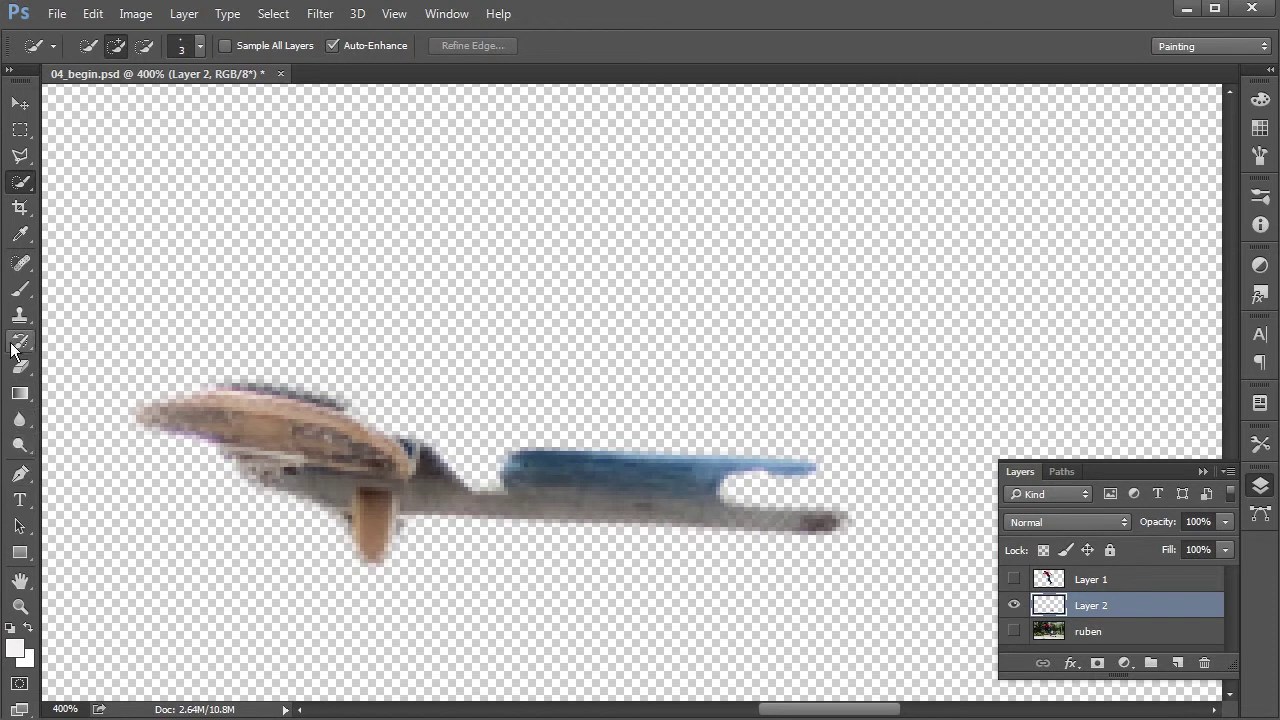
{"action": "left_click", "coordinate": [20, 366]}
{"action": "left_click_drag", "start_coordinate": [422, 545], "coordinate": [313, 537]}
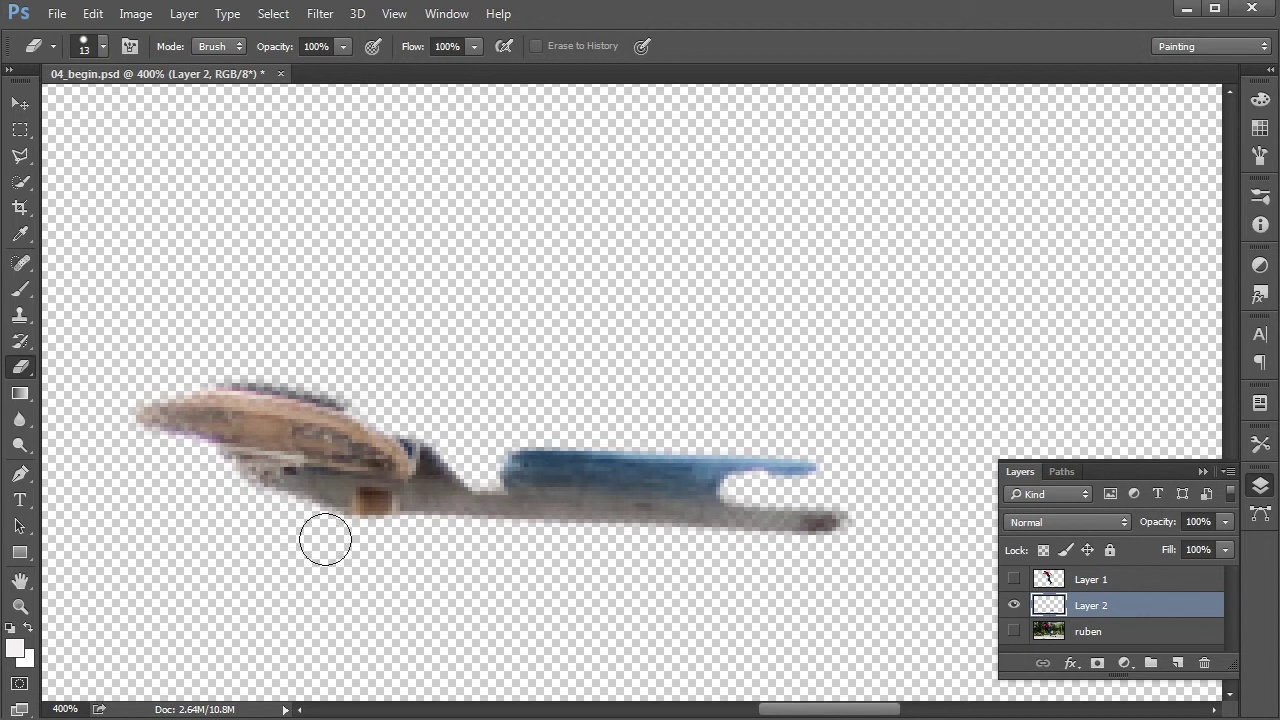
{"action": "mouse_move", "coordinate": [290, 476]}
{"action": "left_mouse_down"}
{"action": "mouse_move", "coordinate": [242, 443]}
{"action": "mouse_move", "coordinate": [244, 455]}
{"action": "mouse_move", "coordinate": [247, 412]}
{"action": "mouse_move", "coordinate": [258, 484]}
{"action": "left_mouse_up"}
{"action": "mouse_move", "coordinate": [414, 411]}
{"action": "left_mouse_down"}
{"action": "mouse_move", "coordinate": [294, 408]}
{"action": "mouse_move", "coordinate": [419, 420]}
{"action": "left_mouse_up"}
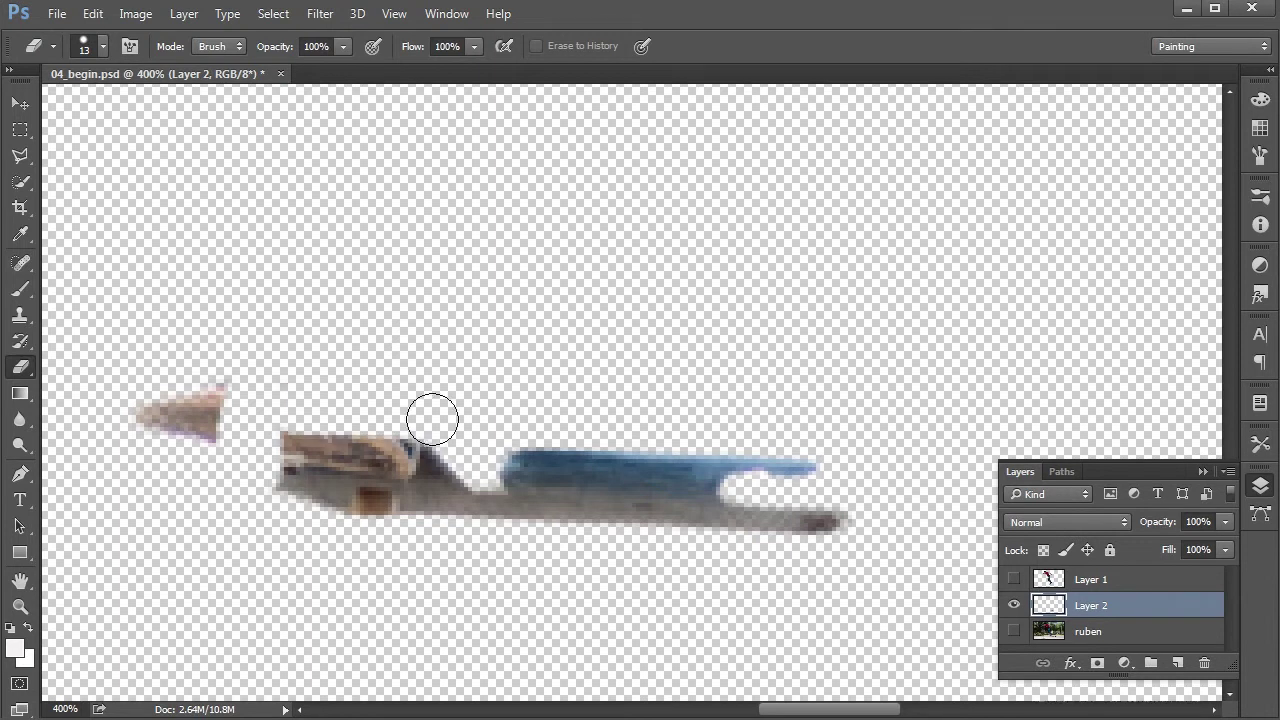
{"action": "mouse_move", "coordinate": [271, 394]}
{"action": "left_mouse_down"}
{"action": "mouse_move", "coordinate": [241, 380]}
{"action": "mouse_move", "coordinate": [157, 400]}
{"action": "left_mouse_up"}
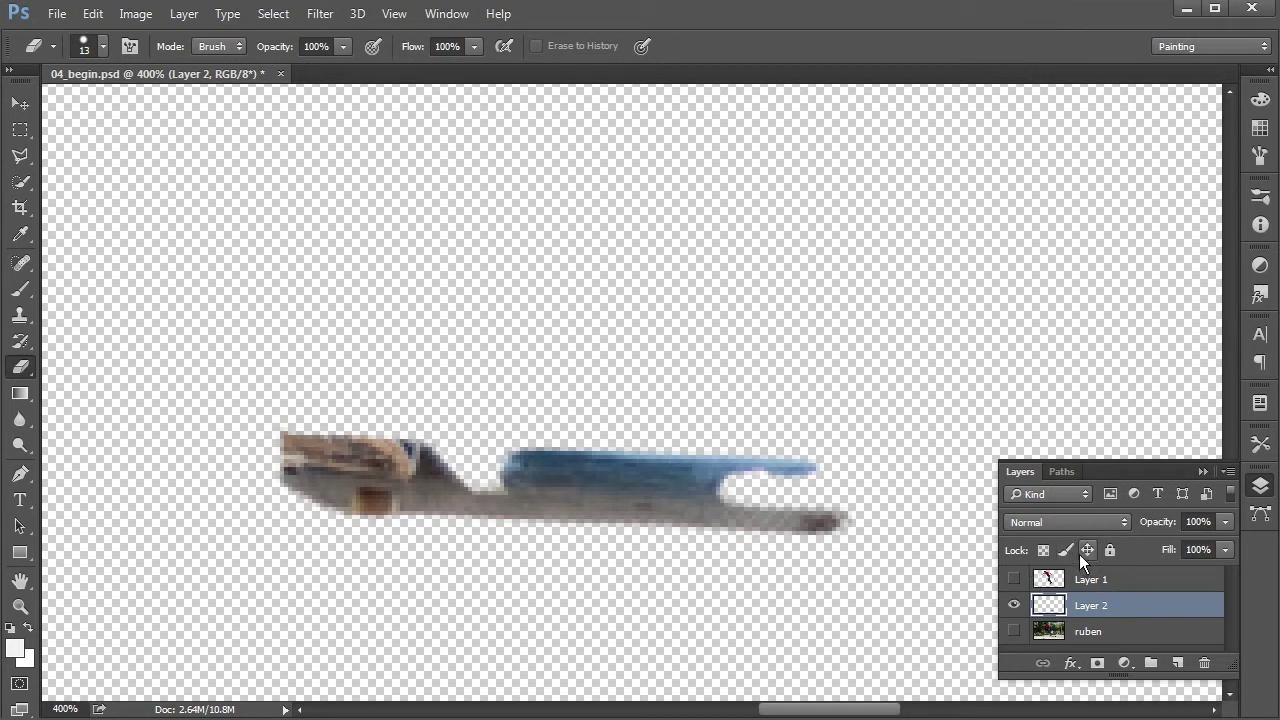
Step: Lock Layer 2's transparent pixels and paint over the remaining skateboard pixels with the sampled dark shadow color, brush size 9, opacity 36%
{"action": "left_click", "coordinate": [1043, 550]}
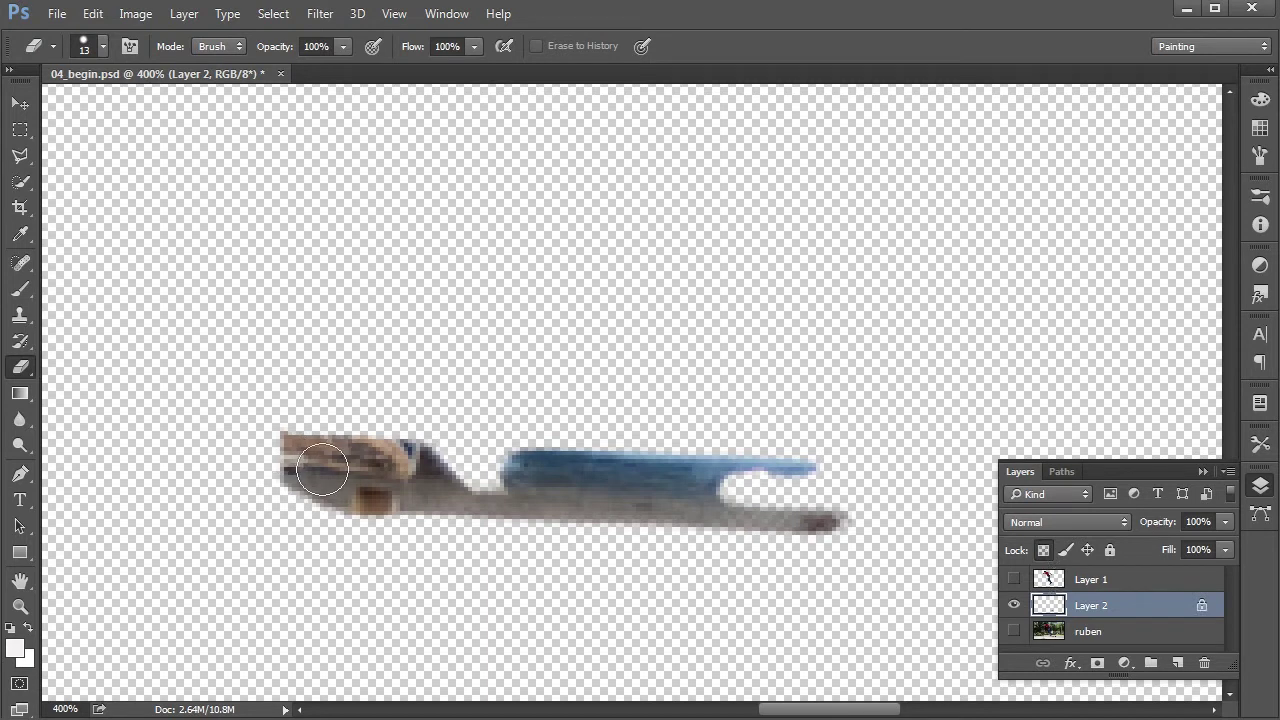
{"action": "left_click", "coordinate": [16, 291]}
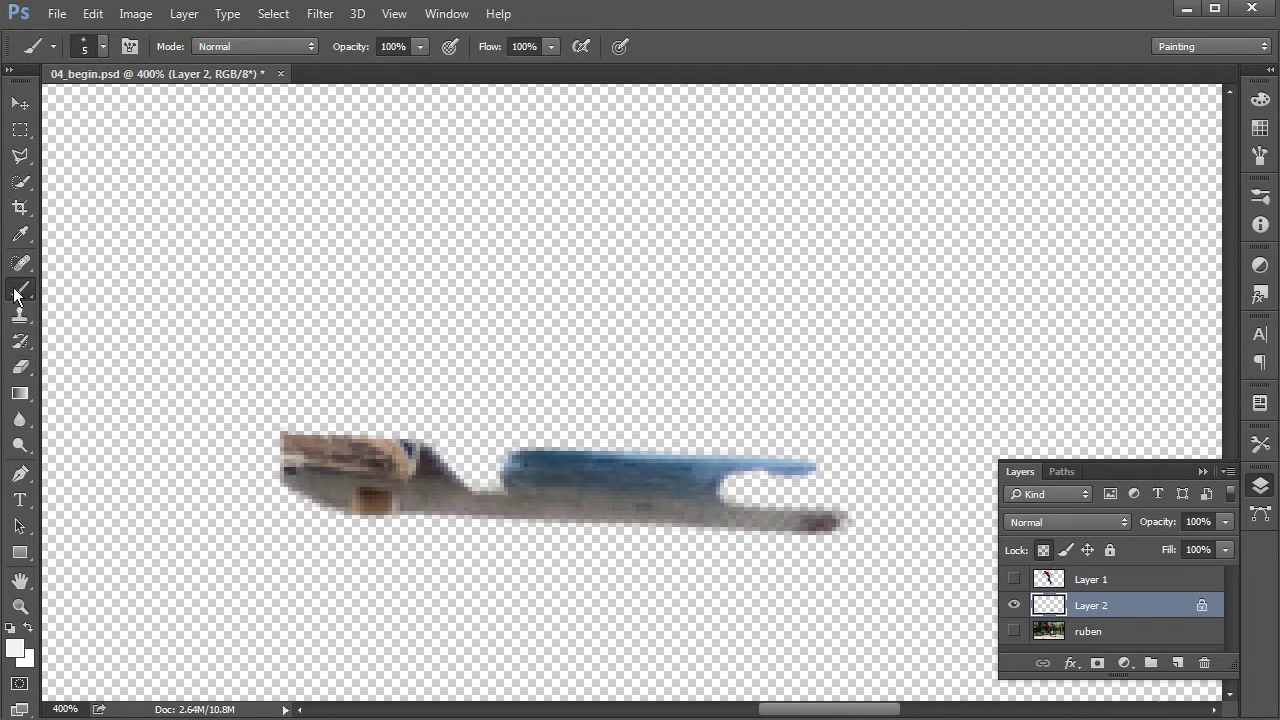
{"action": "left_click", "coordinate": [425, 469], "text": "alt"}
{"action": "key", "text": "bracketright"}
{"action": "key", "text": "bracketright"}
{"action": "key", "text": "bracketright"}
{"action": "key", "text": "bracketright"}
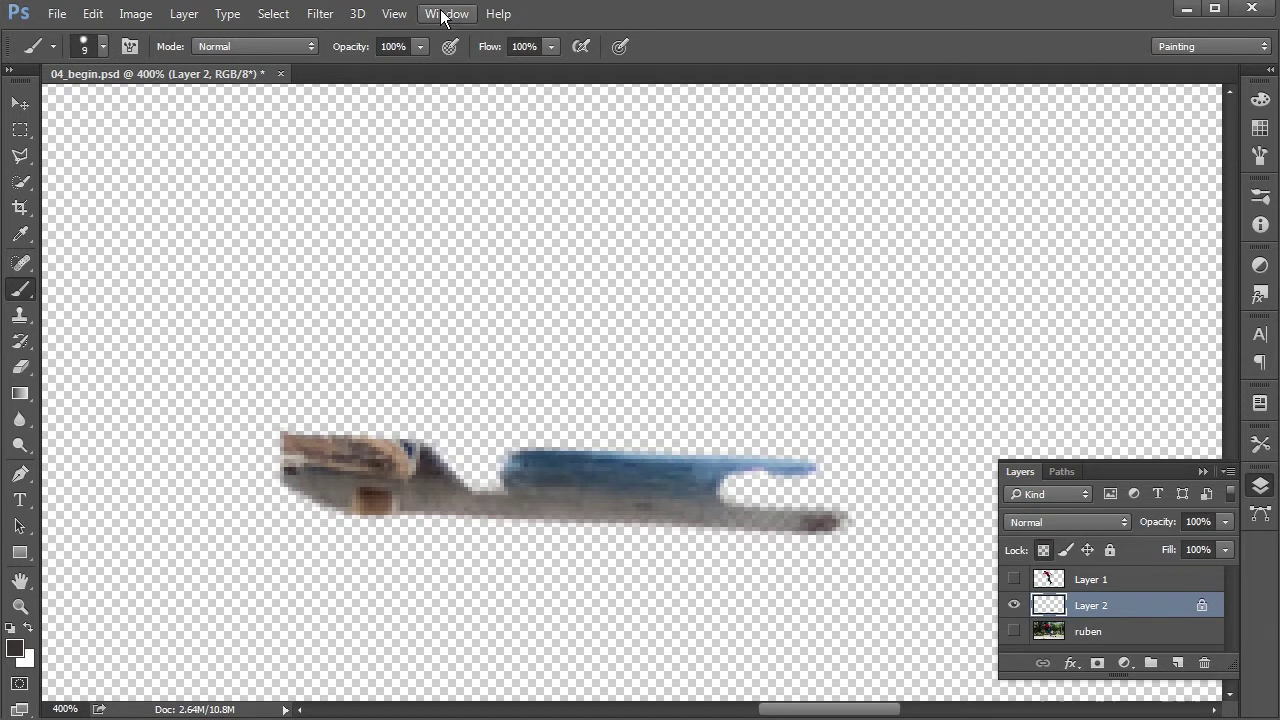
{"action": "left_click_drag", "start_coordinate": [363, 52], "coordinate": [300, 85]}
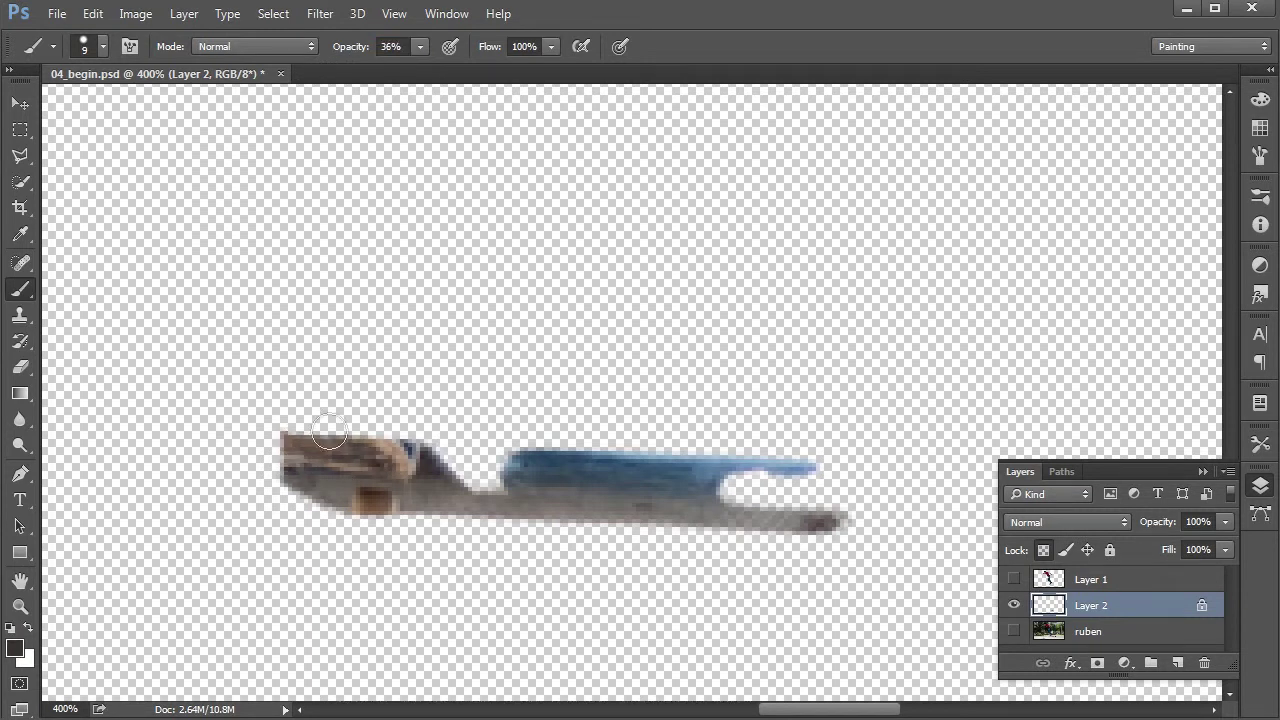
{"action": "mouse_move", "coordinate": [327, 468]}
{"action": "left_mouse_down"}
{"action": "mouse_move", "coordinate": [403, 471]}
{"action": "mouse_move", "coordinate": [402, 496]}
{"action": "mouse_move", "coordinate": [417, 434]}
{"action": "mouse_move", "coordinate": [394, 429]}
{"action": "mouse_move", "coordinate": [382, 466]}
{"action": "mouse_move", "coordinate": [340, 451]}
{"action": "mouse_move", "coordinate": [430, 438]}
{"action": "mouse_move", "coordinate": [305, 452]}
{"action": "mouse_move", "coordinate": [297, 475]}
{"action": "mouse_move", "coordinate": [329, 440]}
{"action": "mouse_move", "coordinate": [374, 429]}
{"action": "mouse_move", "coordinate": [294, 451]}
{"action": "mouse_move", "coordinate": [391, 449]}
{"action": "mouse_move", "coordinate": [261, 432]}
{"action": "left_mouse_up"}
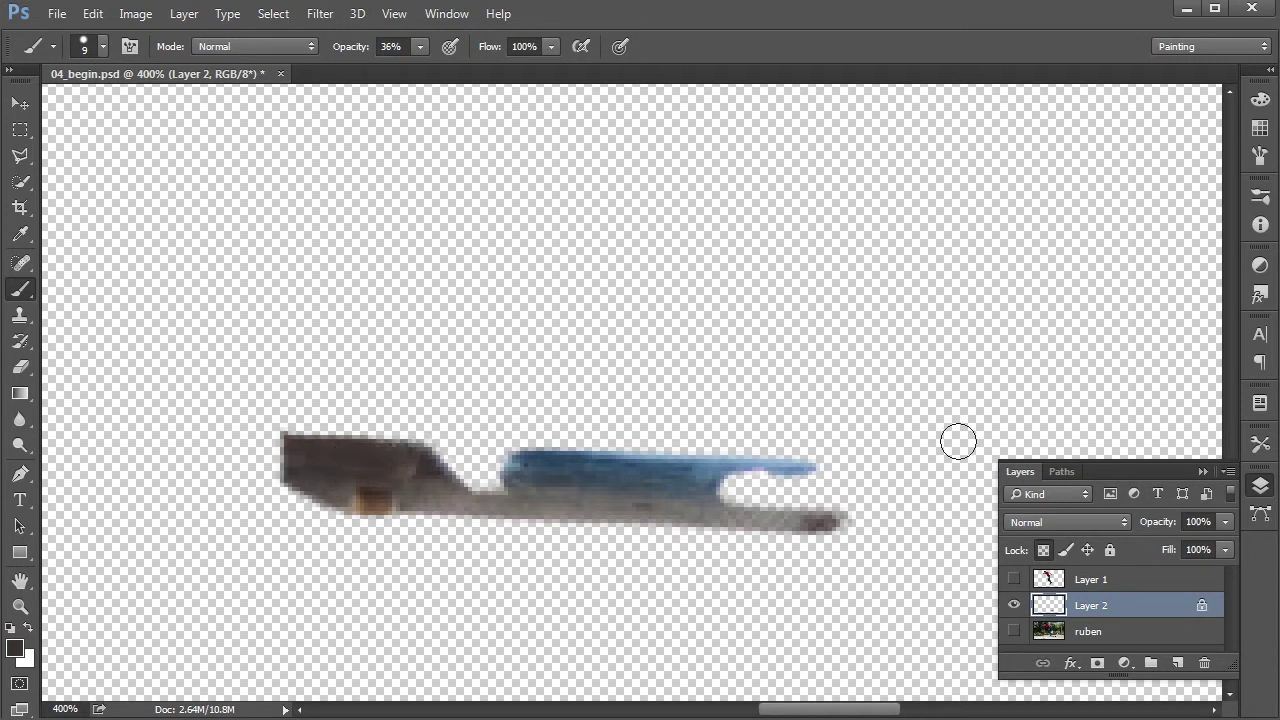
{"action": "left_click", "coordinate": [1014, 631]}
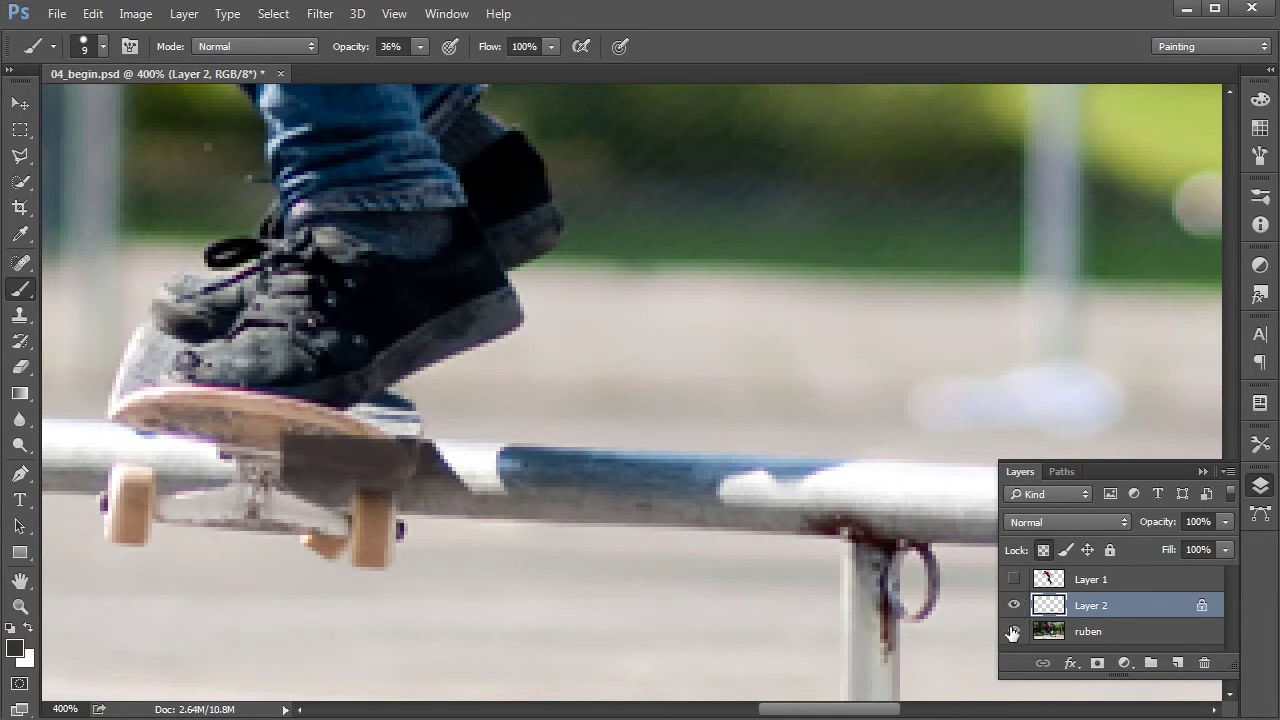
{"action": "left_click", "coordinate": [1013, 631]}
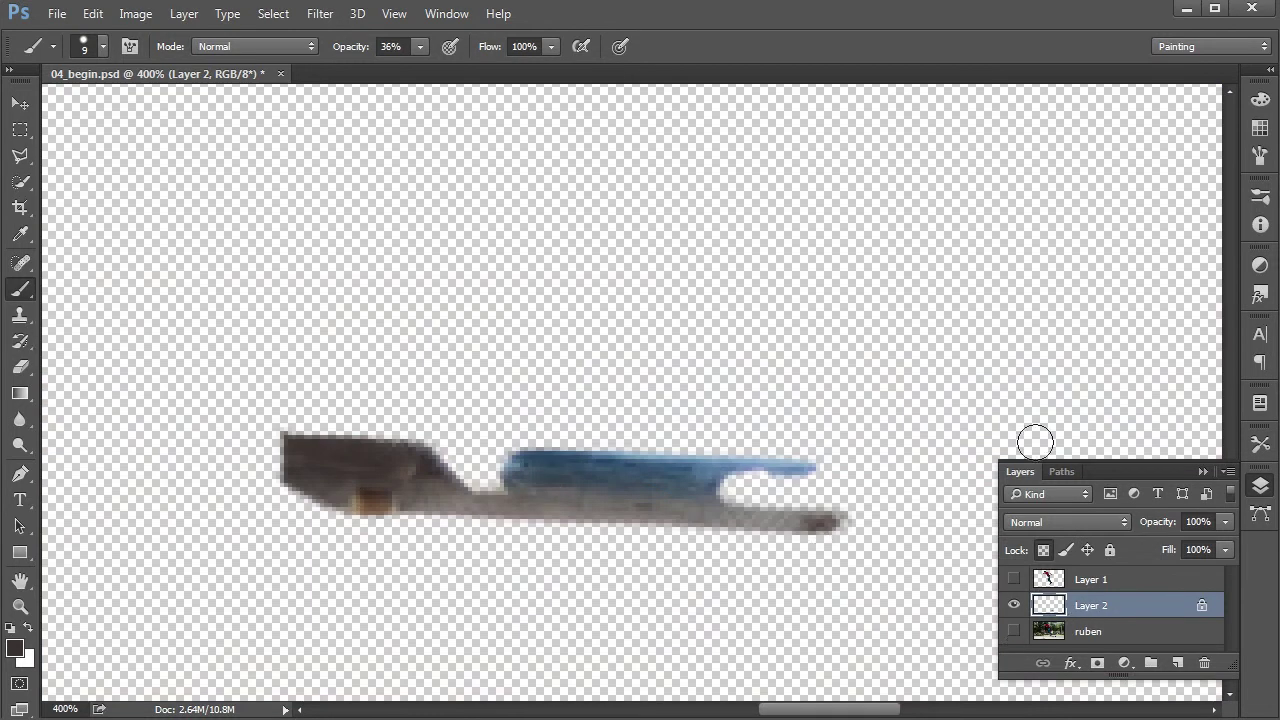
Step: Unlock Layer 2's transparent pixels and fade the shadow's lower edge using a soft 13 px eraser at 28% flow
{"action": "left_click", "coordinate": [1043, 549]}
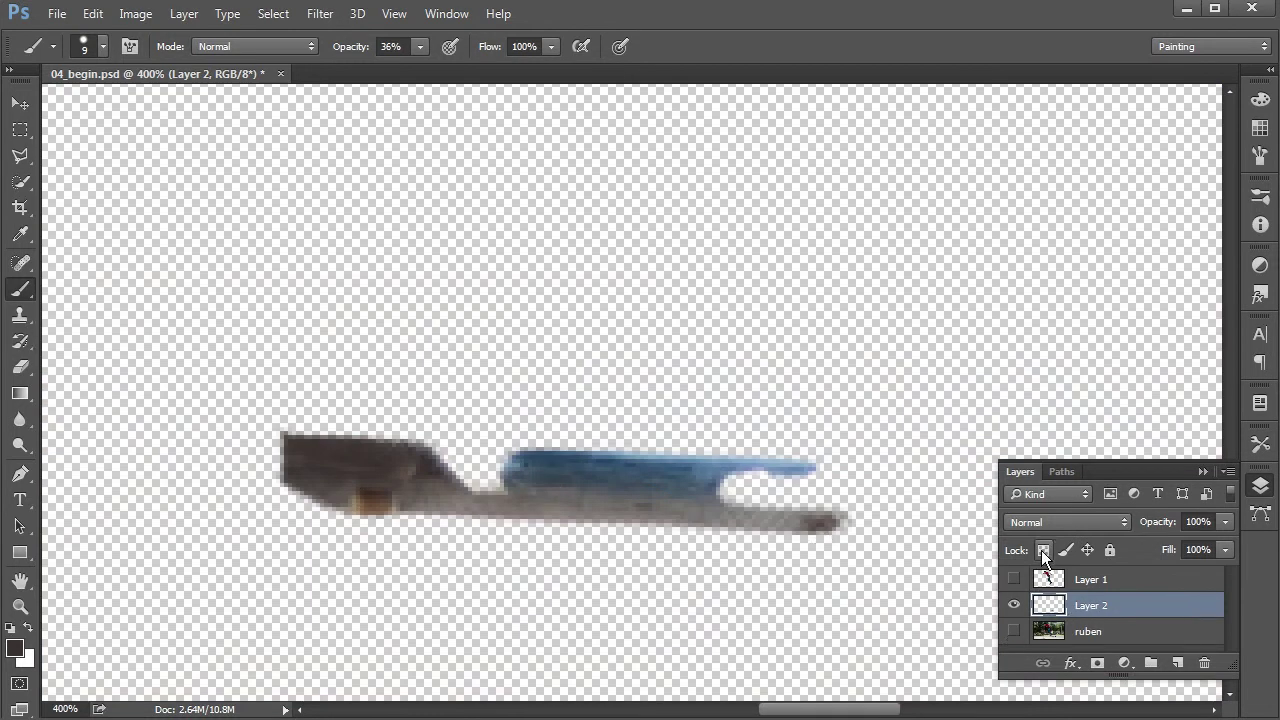
{"action": "left_click", "coordinate": [18, 368]}
{"action": "left_click", "coordinate": [102, 47]}
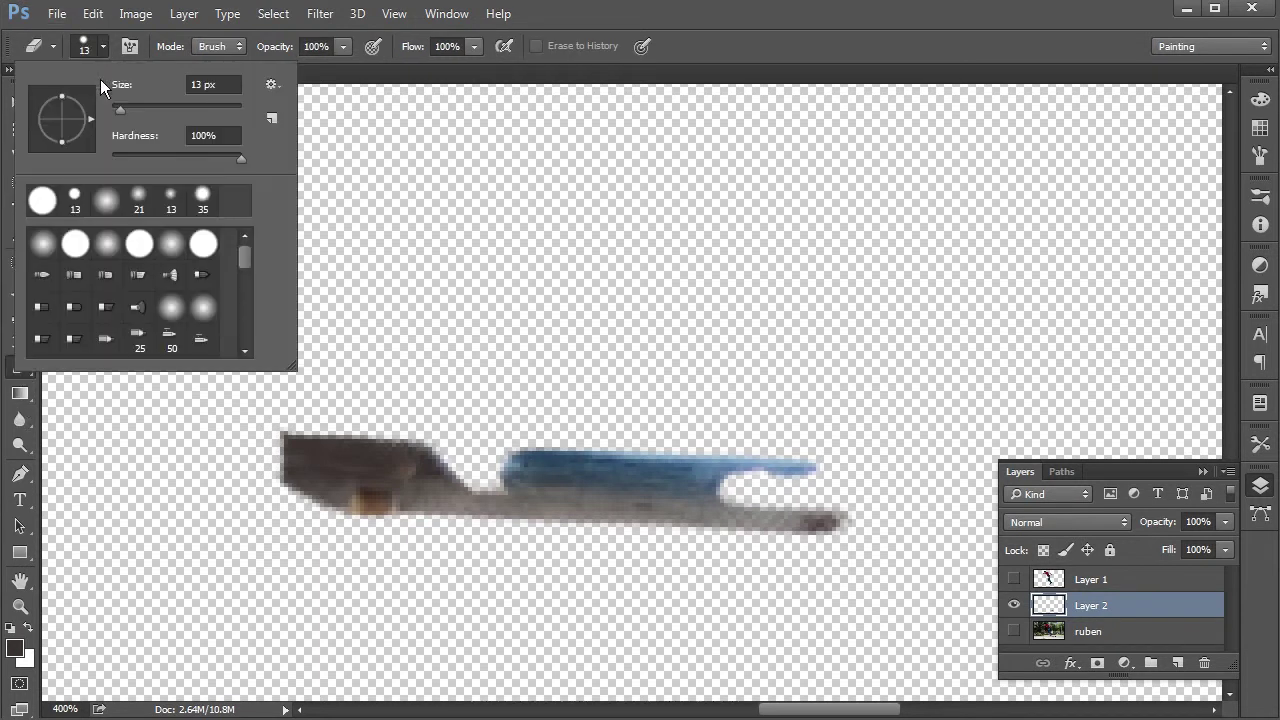
{"action": "left_click", "coordinate": [97, 247]}
{"action": "left_click", "coordinate": [694, 40]}
{"action": "mouse_move", "coordinate": [410, 46]}
{"action": "left_mouse_down"}
{"action": "mouse_move", "coordinate": [366, 47]}
{"action": "mouse_move", "coordinate": [368, 68]}
{"action": "mouse_move", "coordinate": [335, 97]}
{"action": "left_mouse_up"}
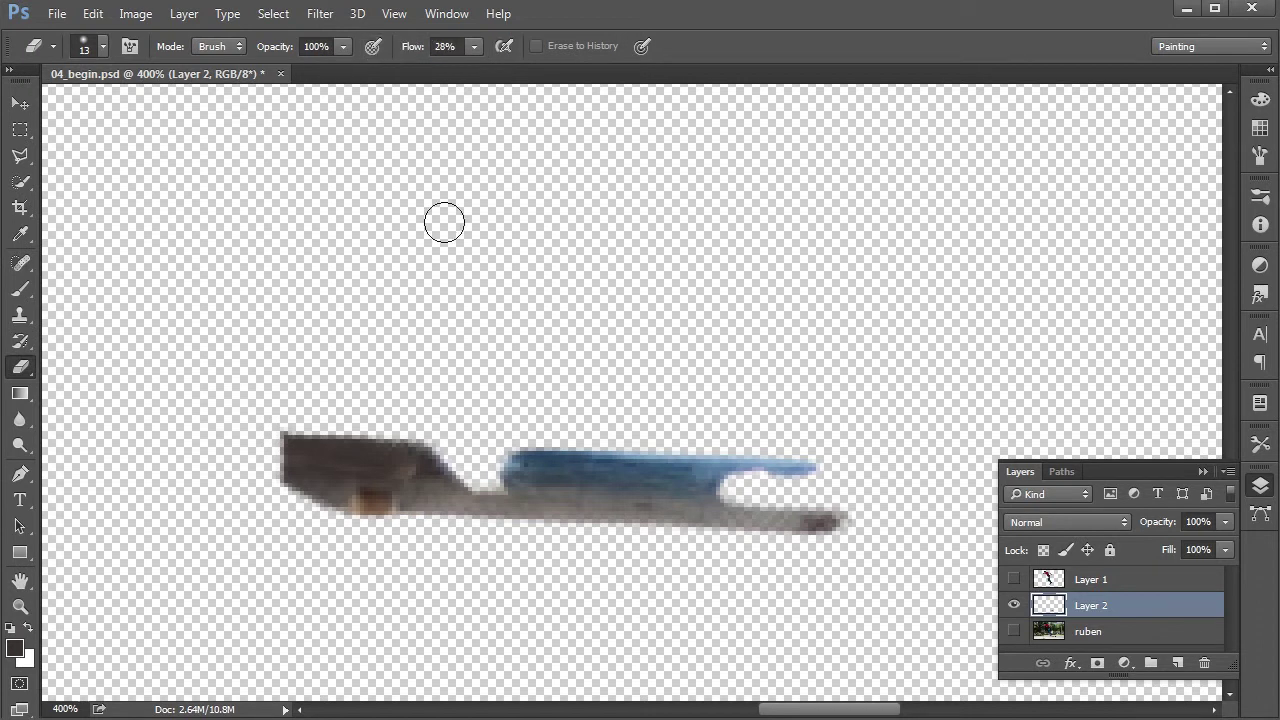
{"action": "mouse_move", "coordinate": [837, 538]}
{"action": "left_mouse_down"}
{"action": "mouse_move", "coordinate": [630, 554]}
{"action": "mouse_move", "coordinate": [778, 553]}
{"action": "mouse_move", "coordinate": [679, 540]}
{"action": "mouse_move", "coordinate": [858, 539]}
{"action": "mouse_move", "coordinate": [284, 521]}
{"action": "mouse_move", "coordinate": [486, 540]}
{"action": "mouse_move", "coordinate": [271, 512]}
{"action": "mouse_move", "coordinate": [709, 579]}
{"action": "mouse_move", "coordinate": [450, 562]}
{"action": "mouse_move", "coordinate": [335, 541]}
{"action": "mouse_move", "coordinate": [288, 516]}
{"action": "mouse_move", "coordinate": [357, 535]}
{"action": "left_mouse_up"}
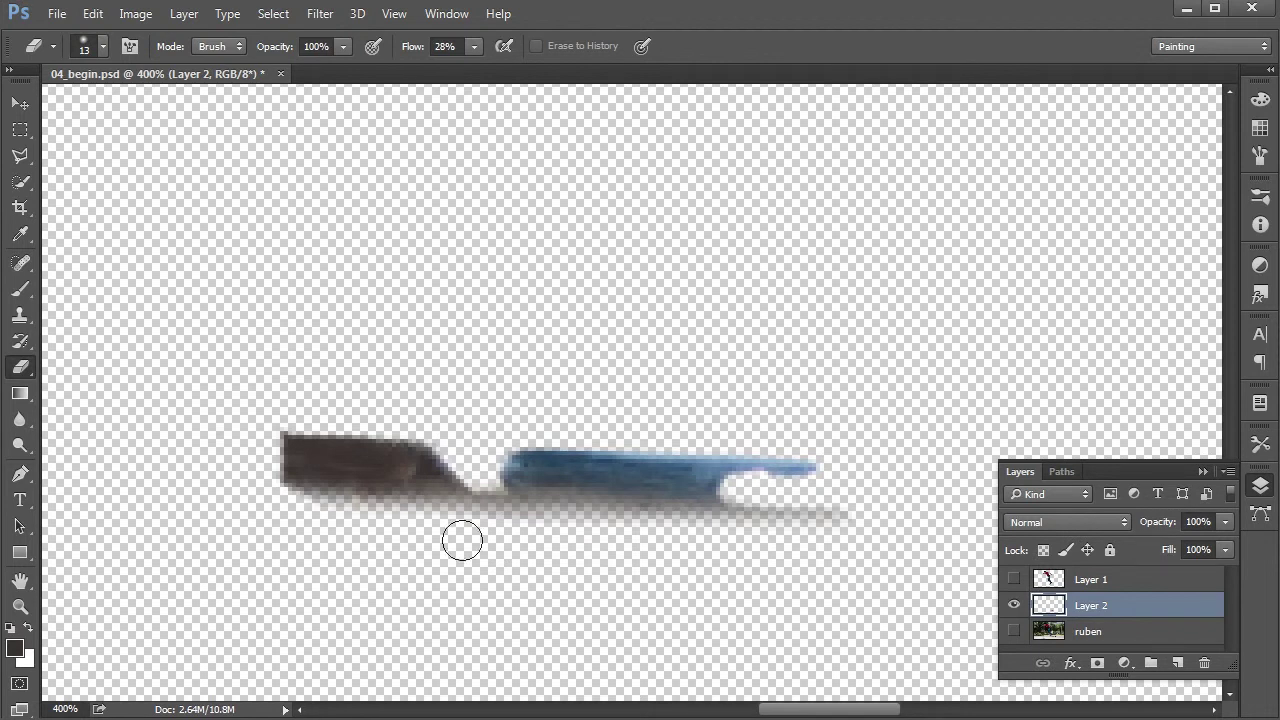
{"action": "left_click_drag", "start_coordinate": [414, 526], "coordinate": [553, 534]}
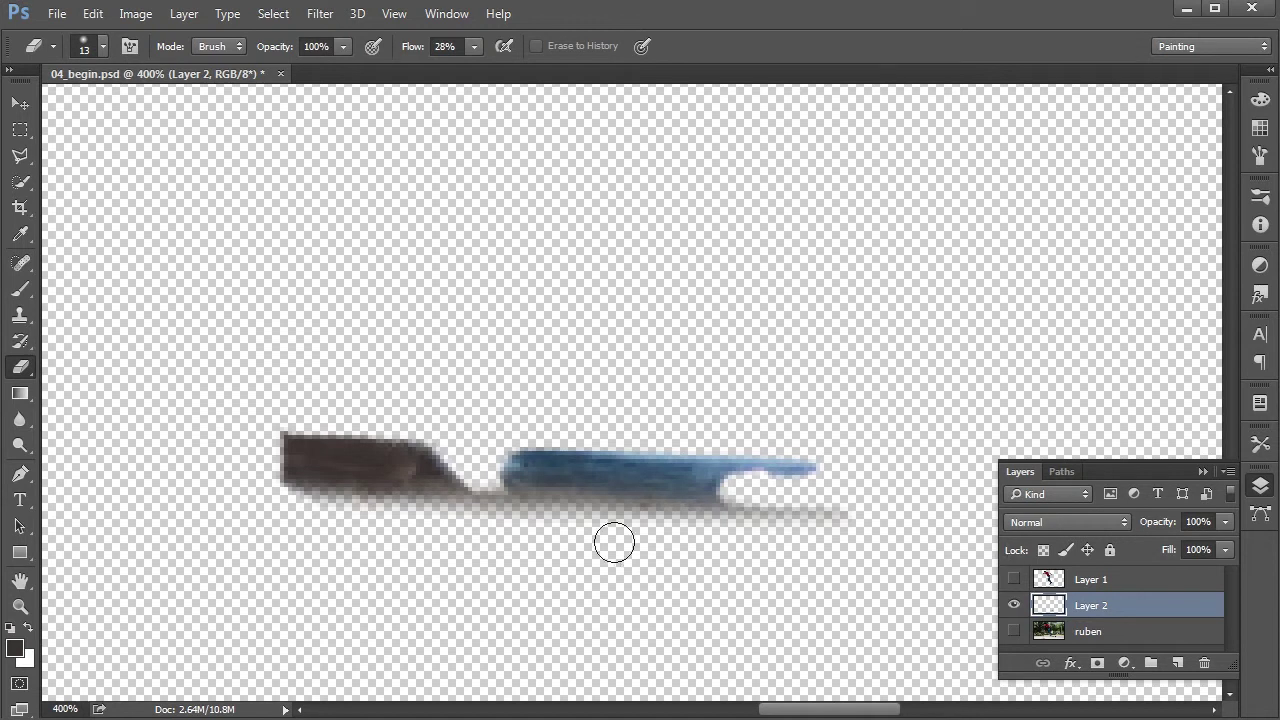
Step: Show the background photo layer in place of Layer 2, and rename Layer 2 as shadow
{"action": "left_click", "coordinate": [1013, 631]}
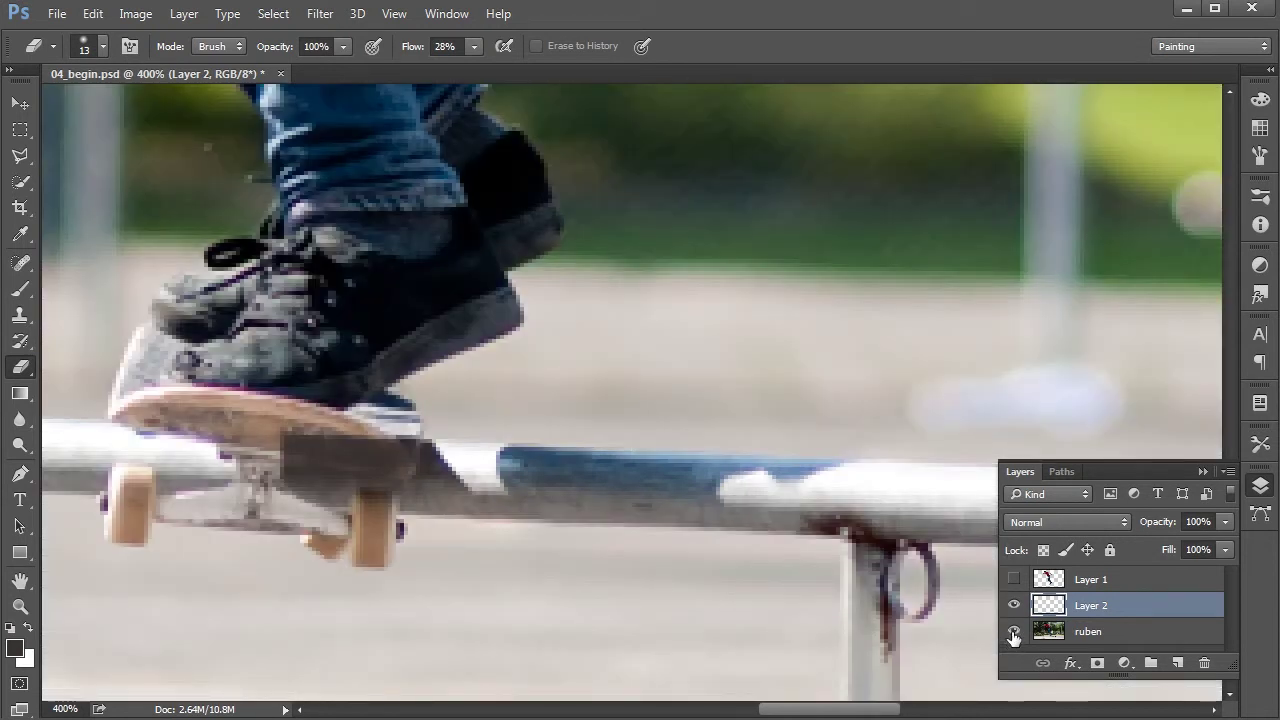
{"action": "left_click", "coordinate": [1015, 604]}
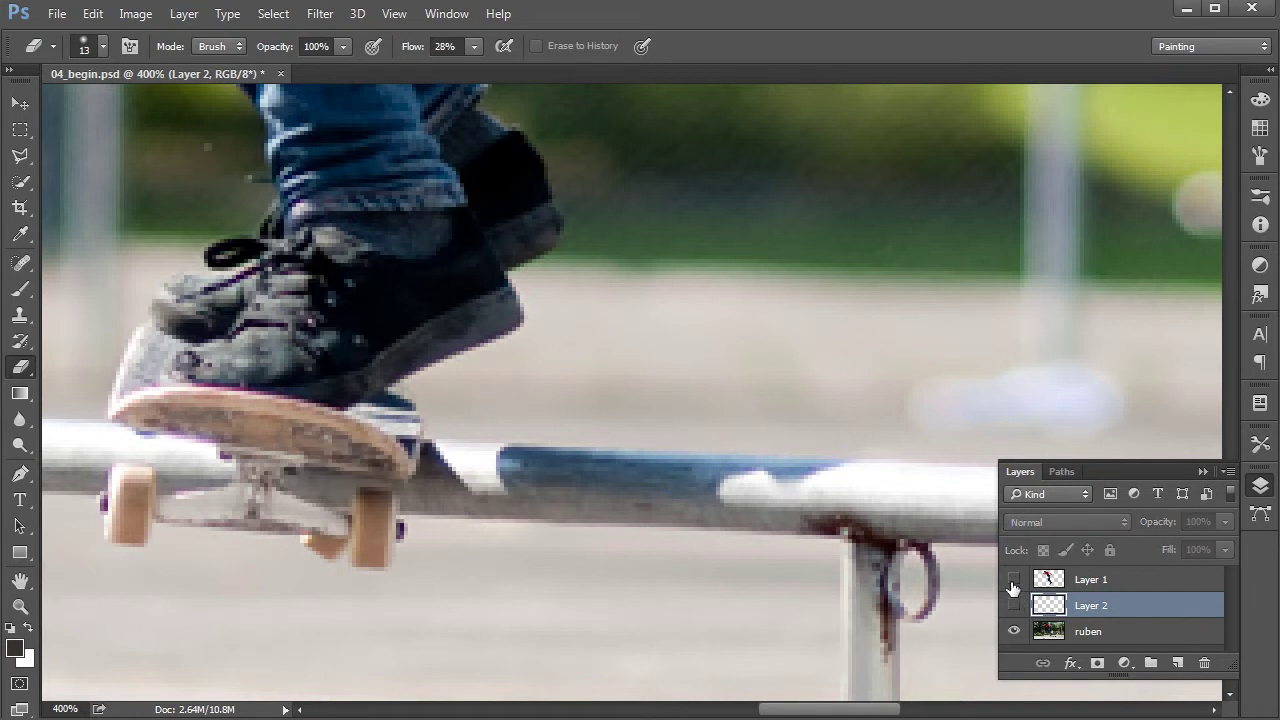
{"action": "double_click", "coordinate": [1087, 606]}
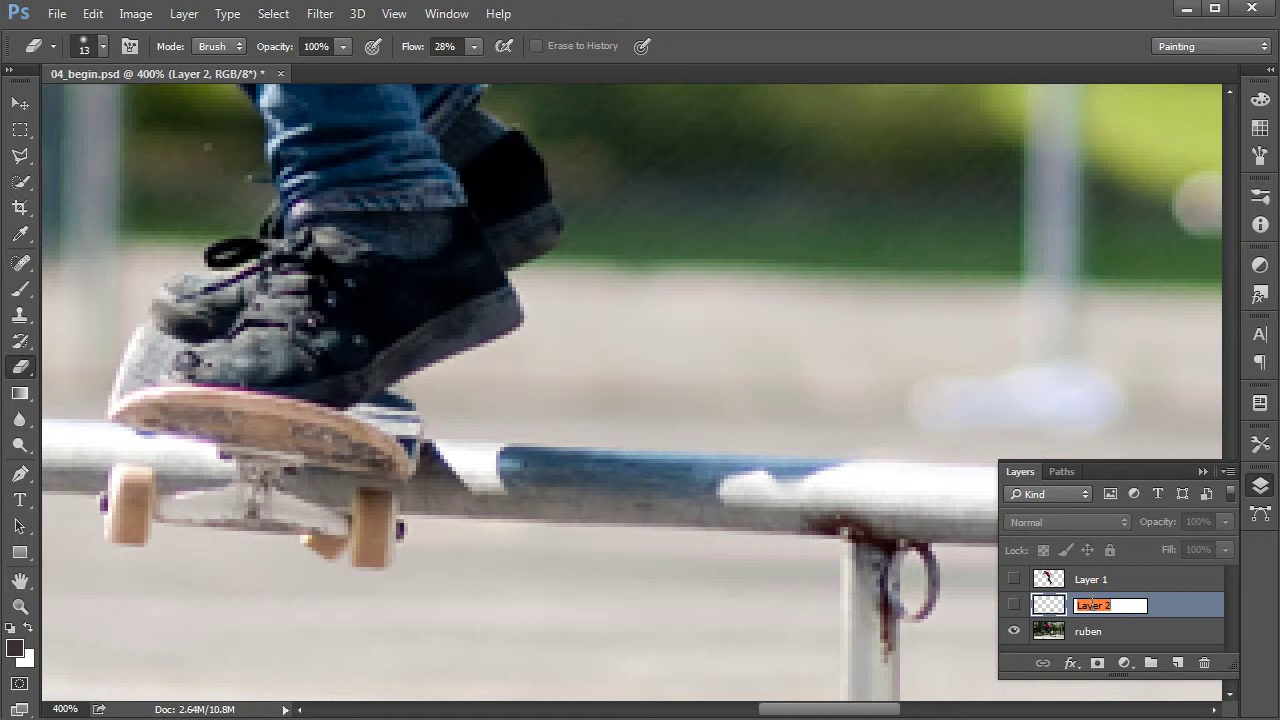
{"action": "type", "text": "shadow"}
{"action": "key", "text": "Return"}
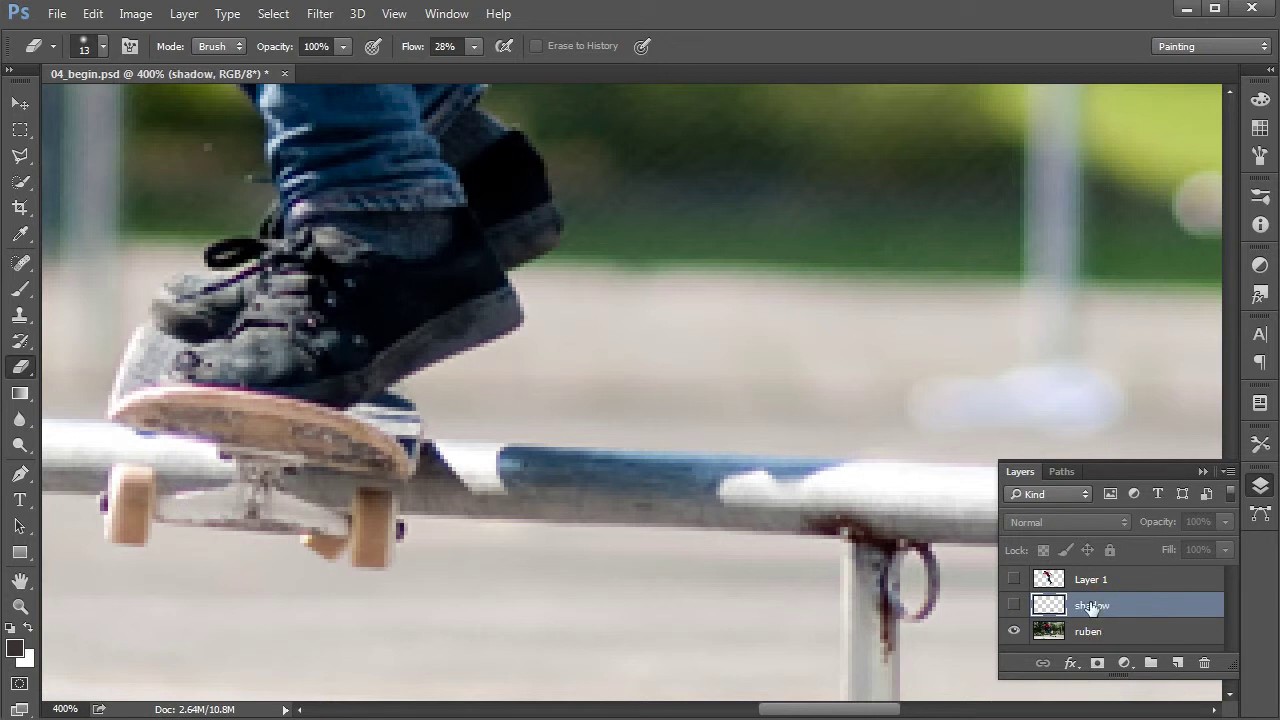
Step: Rename Layer 1 as skater
{"action": "double_click", "coordinate": [1090, 580]}
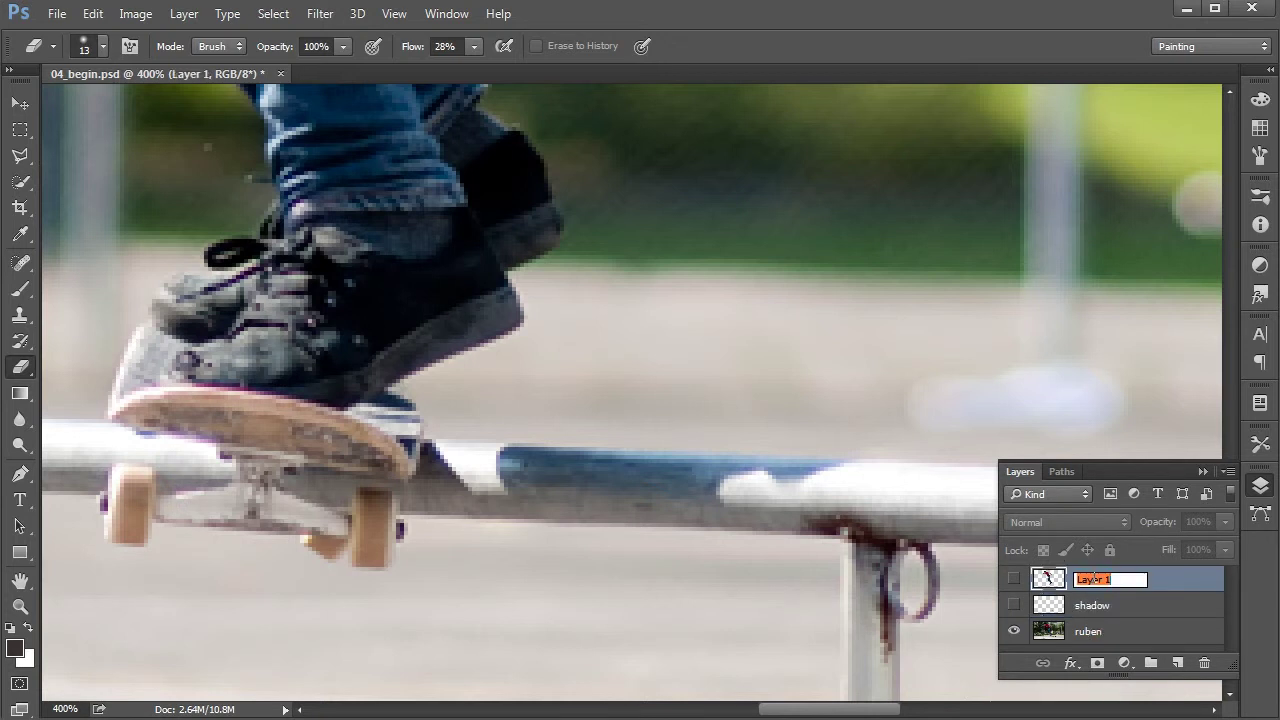
{"action": "type", "text": "skater"}
{"action": "key", "text": "Return"}
Step: On the ruben layer, clone clean rail over the far end of the blue shadow with a 21 px Clone Stamp at 100% opacity
{"action": "left_click", "coordinate": [1082, 633]}
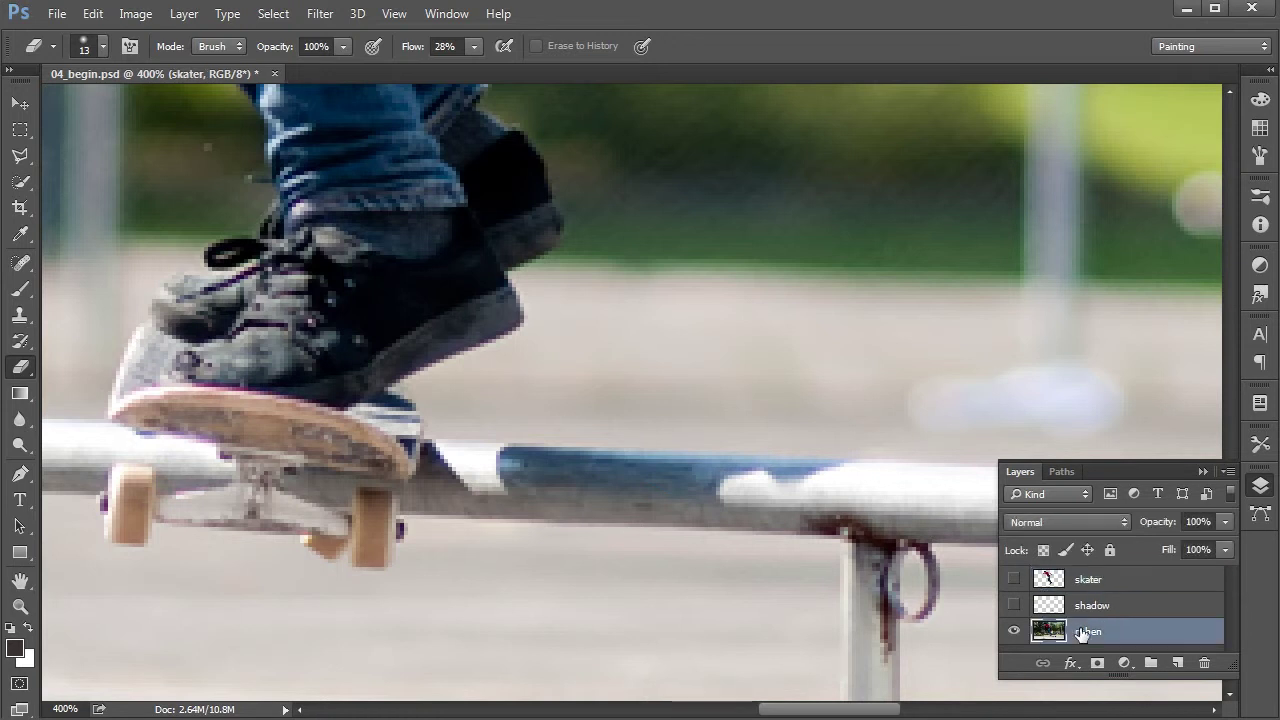
{"action": "key", "text": "ctrl+minus"}
{"action": "key", "text": "ctrl+minus"}
{"action": "left_click_drag", "start_coordinate": [535, 272], "coordinate": [641, 351]}
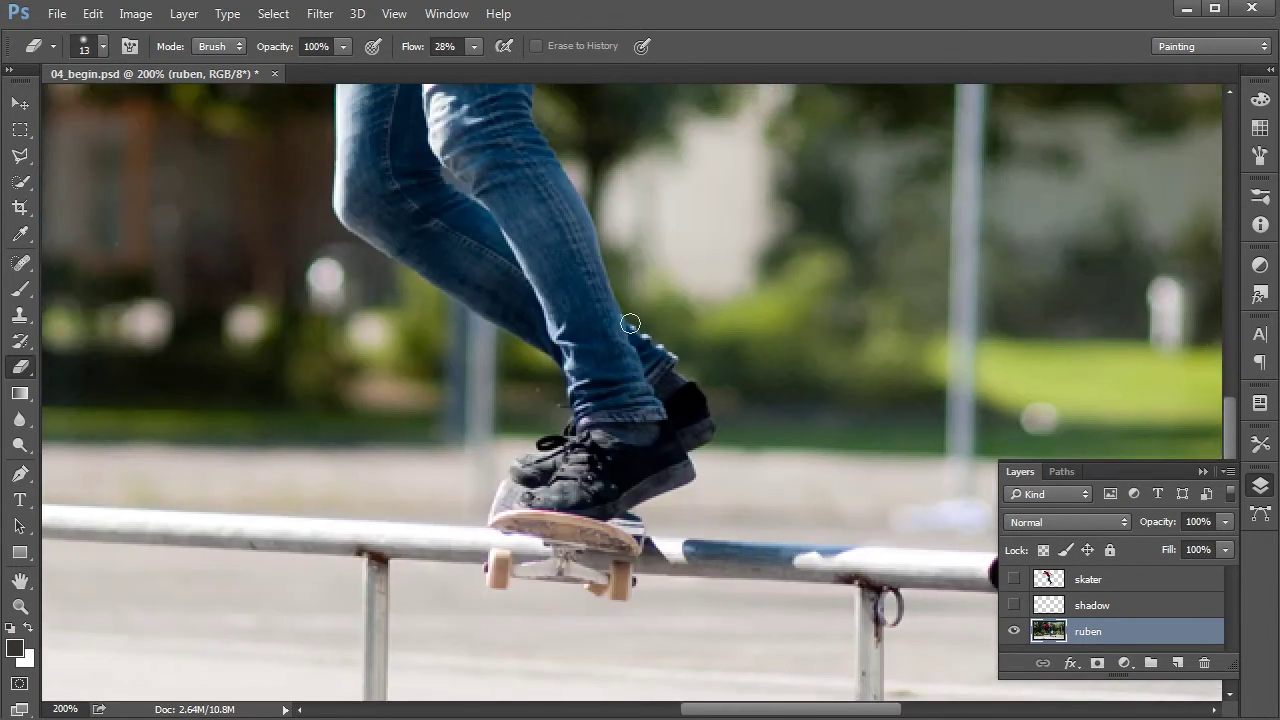
{"action": "key", "text": "ctrl+minus"}
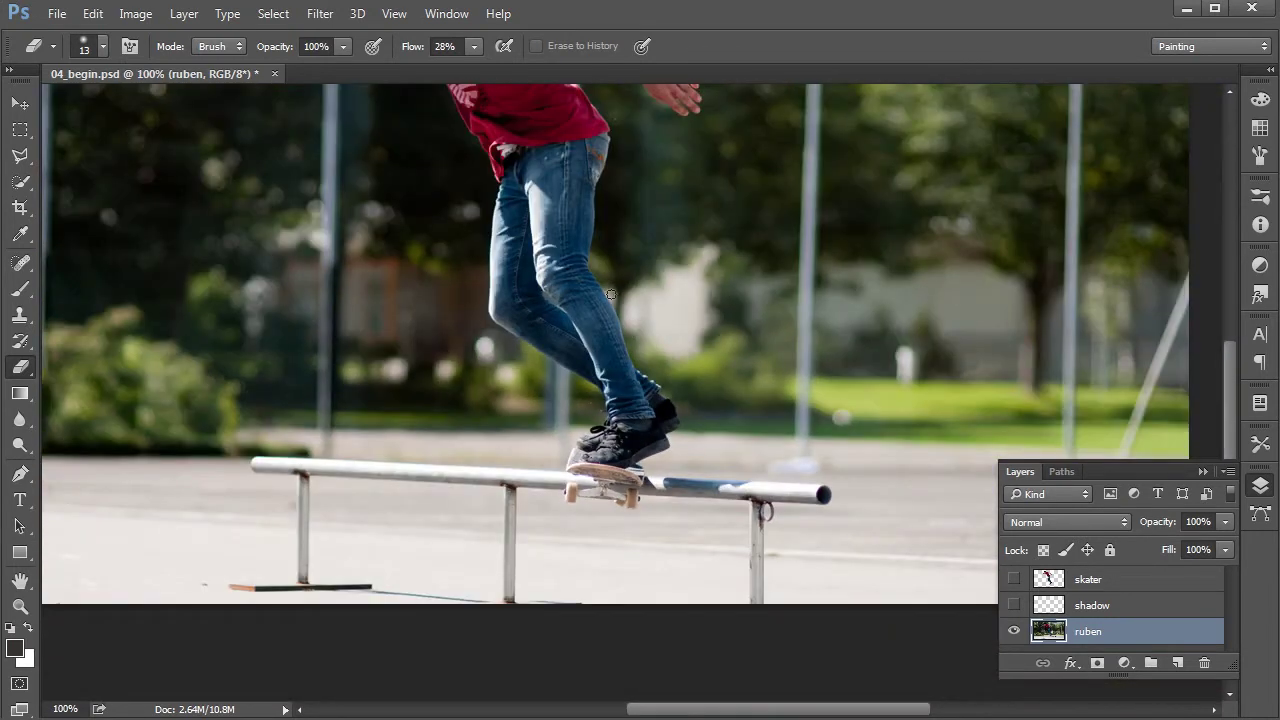
{"action": "key", "text": "ctrl+plus"}
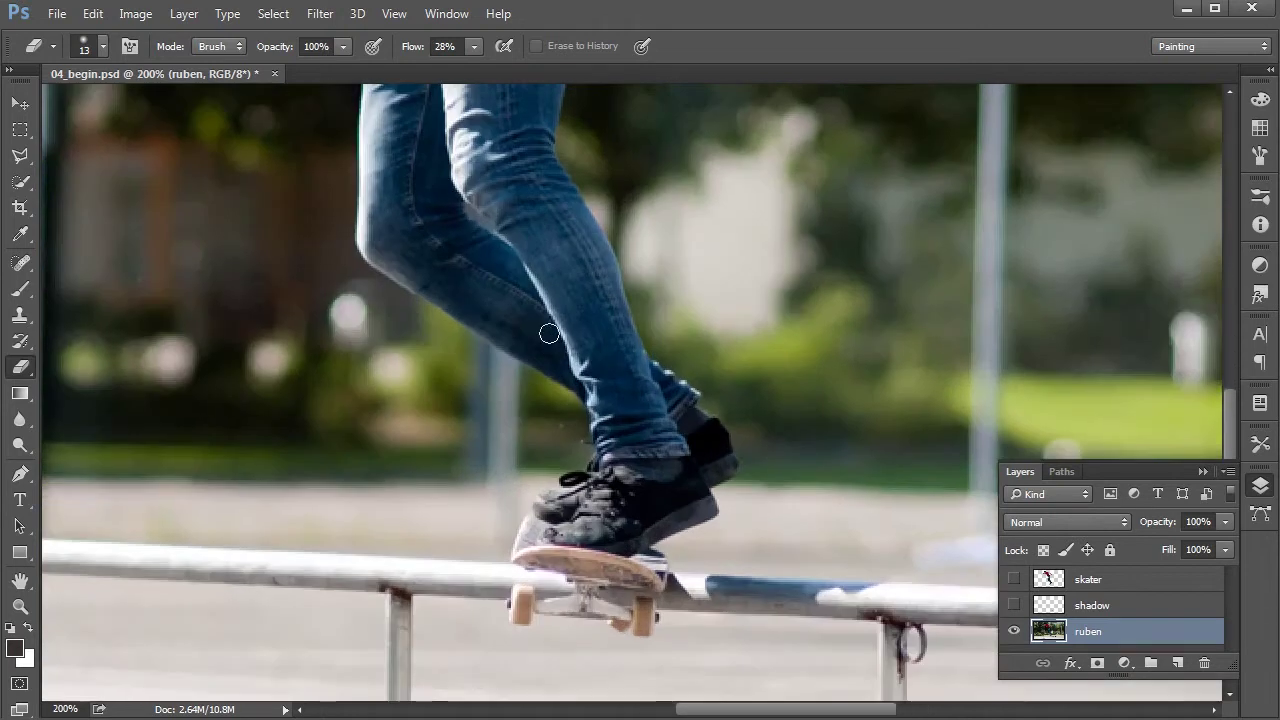
{"action": "left_click_drag", "start_coordinate": [837, 545], "coordinate": [691, 523]}
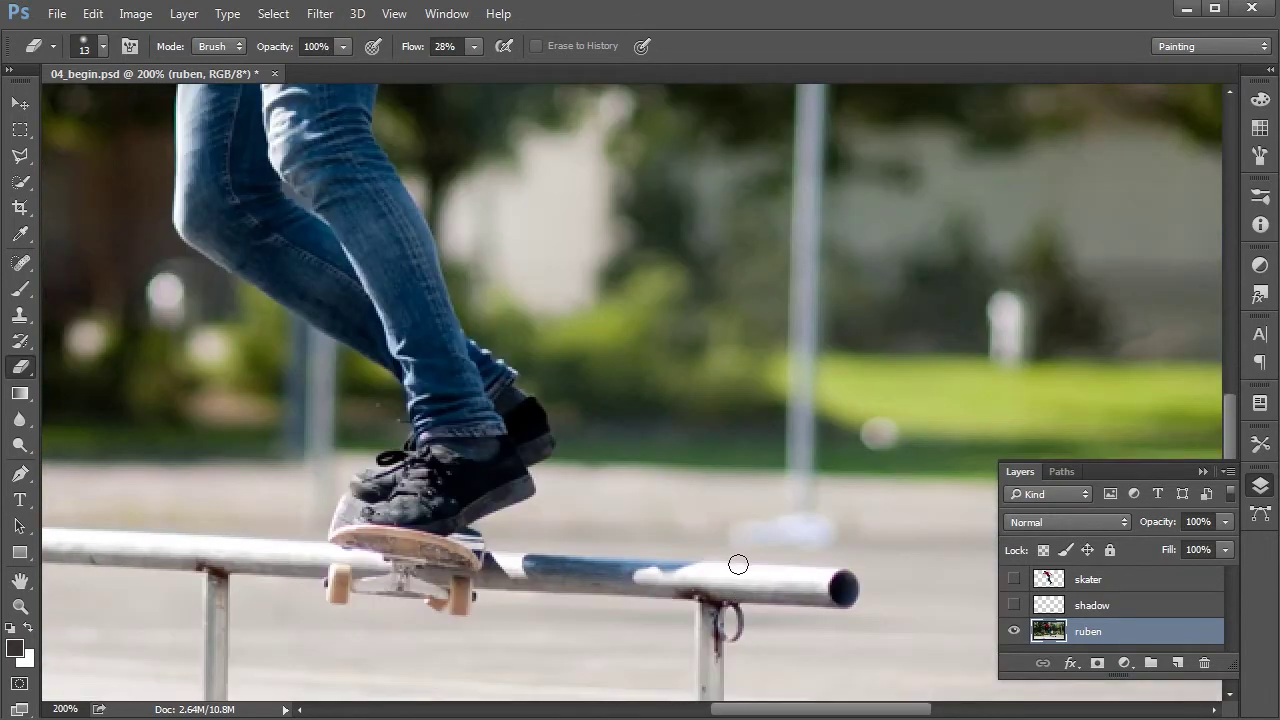
{"action": "key", "text": "ctrl+plus"}
{"action": "left_click_drag", "start_coordinate": [768, 462], "coordinate": [766, 351]}
{"action": "left_click", "coordinate": [20, 318]}
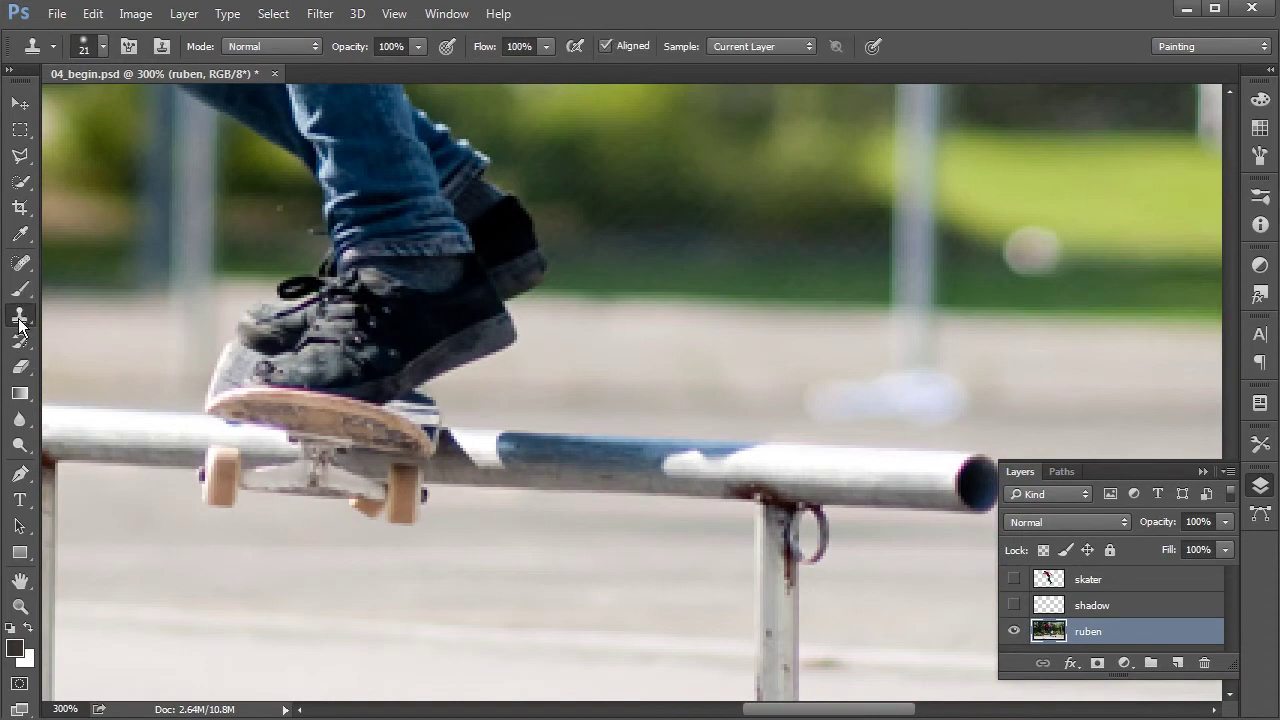
{"action": "left_click", "coordinate": [894, 486], "text": "alt"}
{"action": "left_click", "coordinate": [871, 480], "text": "alt"}
{"action": "mouse_move", "coordinate": [783, 450]}
{"action": "left_mouse_down"}
{"action": "mouse_move", "coordinate": [651, 451]}
{"action": "mouse_move", "coordinate": [671, 453]}
{"action": "left_mouse_up"}
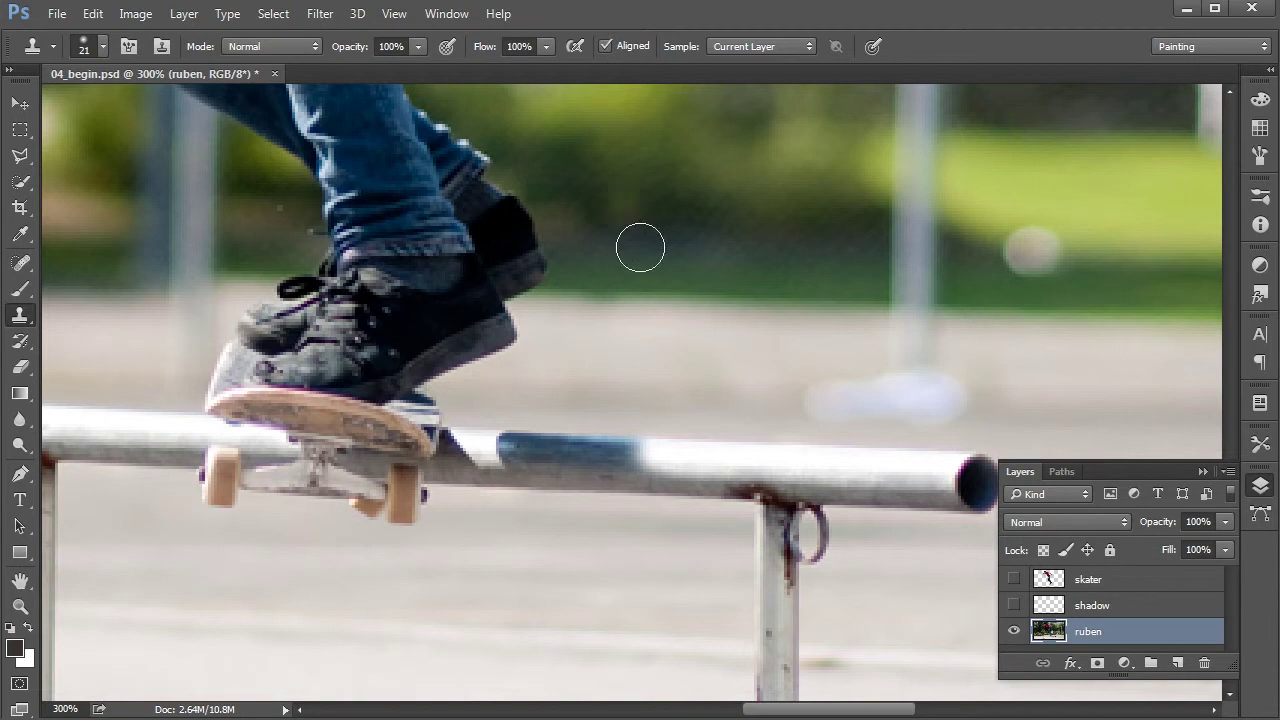
Step: Undo the overlong clone stroke and clone clean rail over the remaining blue shadow up to the skateboard
{"action": "mouse_move", "coordinate": [636, 449]}
{"action": "left_mouse_down"}
{"action": "mouse_move", "coordinate": [657, 443]}
{"action": "mouse_move", "coordinate": [611, 437]}
{"action": "mouse_move", "coordinate": [665, 446]}
{"action": "mouse_move", "coordinate": [375, 432]}
{"action": "mouse_move", "coordinate": [386, 433]}
{"action": "left_mouse_up"}
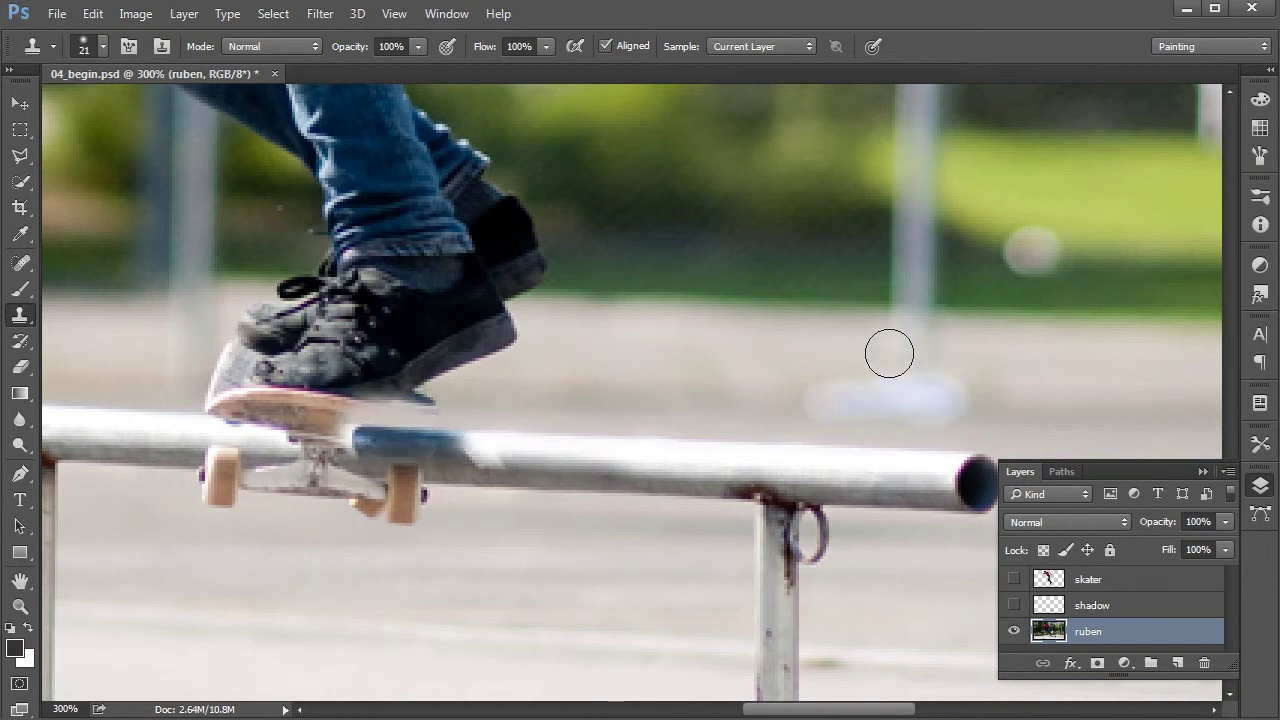
{"action": "key", "text": "ctrl+z"}
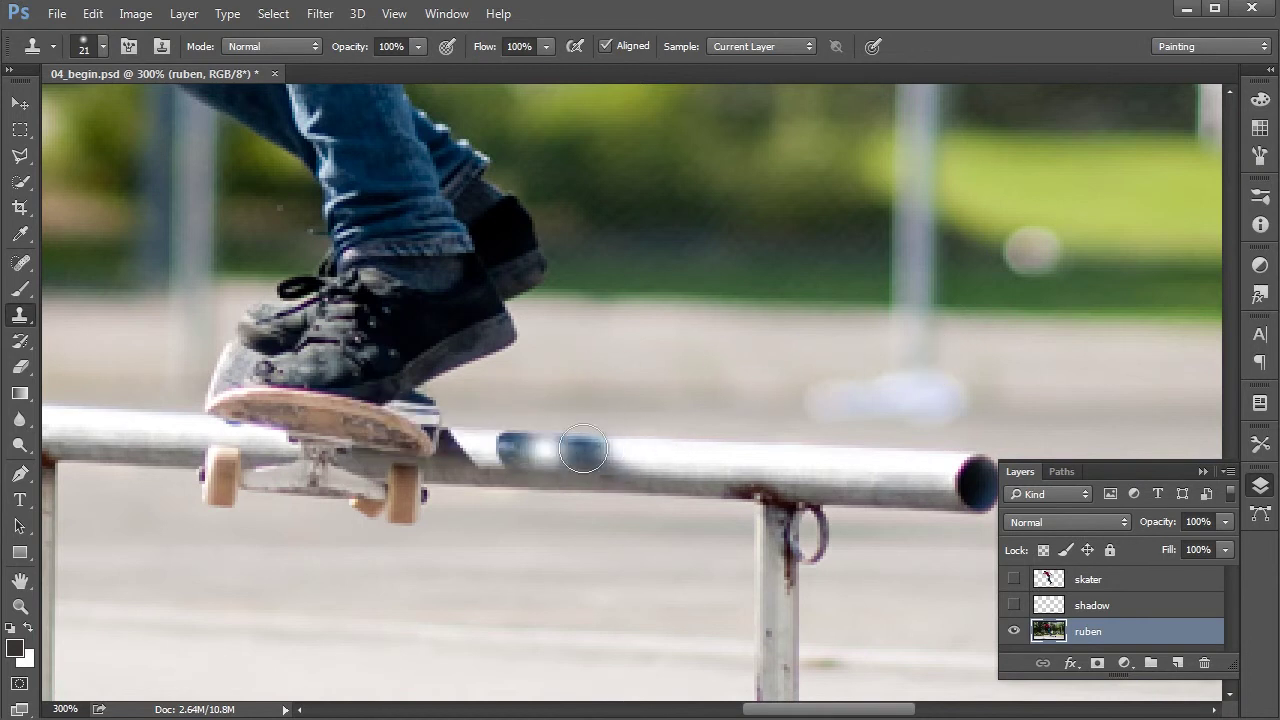
{"action": "mouse_move", "coordinate": [637, 451]}
{"action": "left_mouse_down"}
{"action": "mouse_move", "coordinate": [575, 448]}
{"action": "mouse_move", "coordinate": [620, 452]}
{"action": "mouse_move", "coordinate": [514, 434]}
{"action": "mouse_move", "coordinate": [546, 443]}
{"action": "left_mouse_up"}
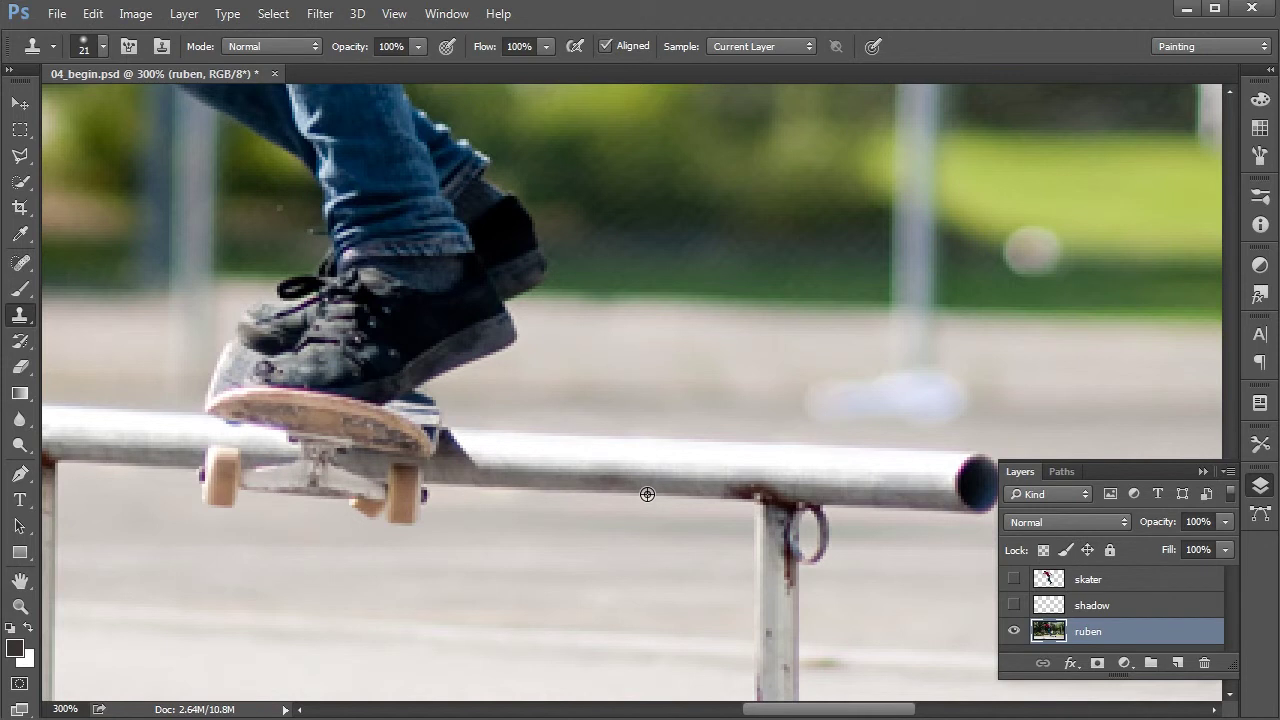
Step: Clone rail and pavement over the skateboard's deck, trucks and wheels and the dark shadow beside them
{"action": "left_click", "coordinate": [468, 485]}
{"action": "mouse_move", "coordinate": [443, 486]}
{"action": "left_mouse_down"}
{"action": "mouse_move", "coordinate": [465, 437]}
{"action": "mouse_move", "coordinate": [432, 429]}
{"action": "mouse_move", "coordinate": [411, 444]}
{"action": "mouse_move", "coordinate": [421, 510]}
{"action": "mouse_move", "coordinate": [407, 493]}
{"action": "mouse_move", "coordinate": [378, 529]}
{"action": "mouse_move", "coordinate": [380, 483]}
{"action": "mouse_move", "coordinate": [339, 478]}
{"action": "mouse_move", "coordinate": [343, 458]}
{"action": "mouse_move", "coordinate": [333, 470]}
{"action": "mouse_move", "coordinate": [292, 458]}
{"action": "mouse_move", "coordinate": [267, 470]}
{"action": "mouse_move", "coordinate": [284, 482]}
{"action": "mouse_move", "coordinate": [274, 506]}
{"action": "mouse_move", "coordinate": [271, 484]}
{"action": "mouse_move", "coordinate": [207, 465]}
{"action": "mouse_move", "coordinate": [228, 493]}
{"action": "mouse_move", "coordinate": [253, 486]}
{"action": "mouse_move", "coordinate": [214, 474]}
{"action": "mouse_move", "coordinate": [183, 437]}
{"action": "left_mouse_up"}
{"action": "mouse_move", "coordinate": [414, 471]}
{"action": "left_mouse_down"}
{"action": "mouse_move", "coordinate": [354, 454]}
{"action": "mouse_move", "coordinate": [414, 451]}
{"action": "mouse_move", "coordinate": [280, 463]}
{"action": "mouse_move", "coordinate": [419, 434]}
{"action": "mouse_move", "coordinate": [206, 437]}
{"action": "mouse_move", "coordinate": [409, 429]}
{"action": "mouse_move", "coordinate": [366, 414]}
{"action": "mouse_move", "coordinate": [440, 398]}
{"action": "mouse_move", "coordinate": [323, 414]}
{"action": "mouse_move", "coordinate": [319, 438]}
{"action": "mouse_move", "coordinate": [291, 434]}
{"action": "mouse_move", "coordinate": [329, 403]}
{"action": "mouse_move", "coordinate": [386, 420]}
{"action": "mouse_move", "coordinate": [291, 410]}
{"action": "mouse_move", "coordinate": [240, 431]}
{"action": "mouse_move", "coordinate": [320, 420]}
{"action": "left_mouse_up"}
{"action": "left_click_drag", "start_coordinate": [286, 463], "coordinate": [567, 480]}
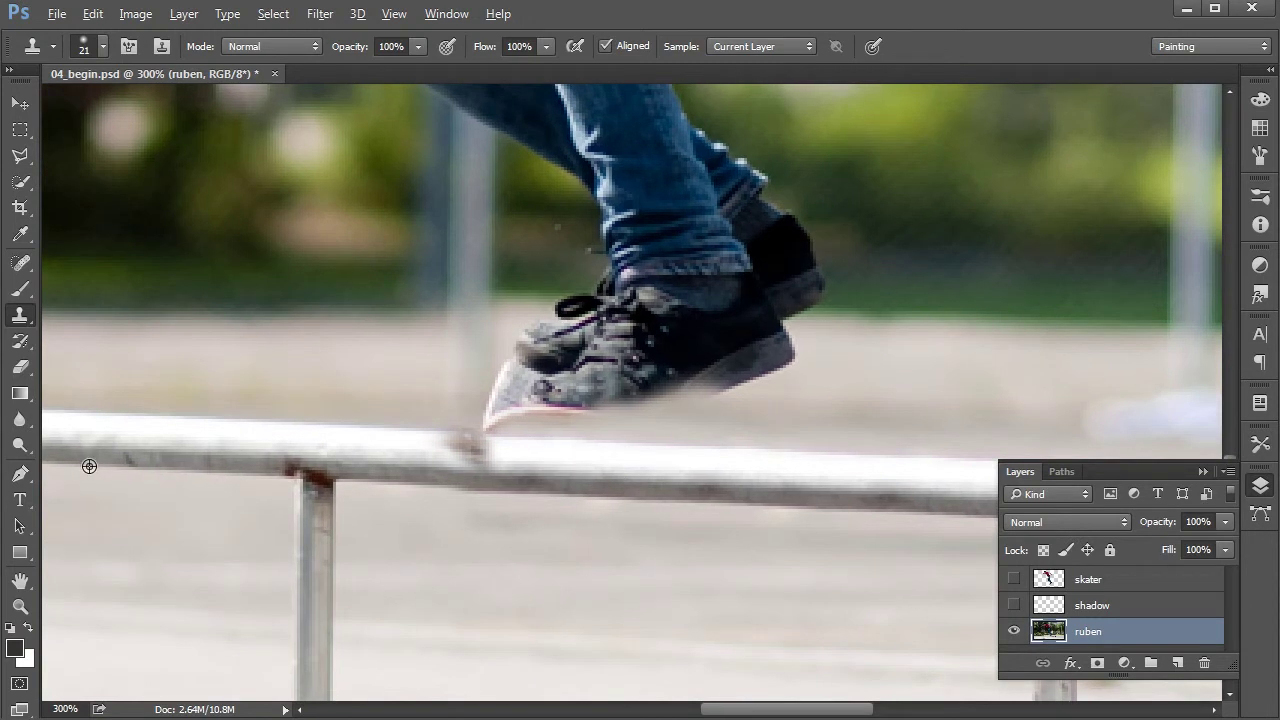
Step: Clone clean rail and pavement over the leftover skateboard marks on the rail and just above it
{"action": "left_click_drag", "start_coordinate": [319, 454], "coordinate": [325, 455]}
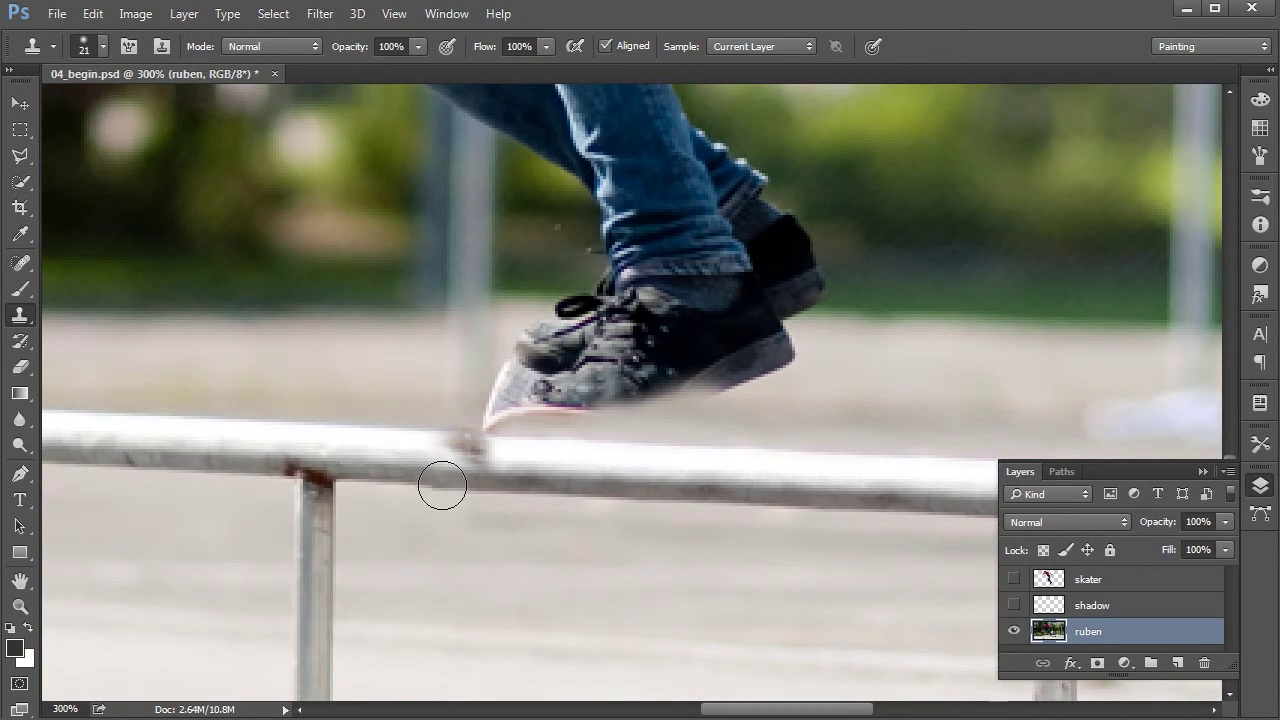
{"action": "mouse_move", "coordinate": [466, 483]}
{"action": "left_mouse_down"}
{"action": "mouse_move", "coordinate": [477, 463]}
{"action": "mouse_move", "coordinate": [457, 454]}
{"action": "mouse_move", "coordinate": [479, 432]}
{"action": "mouse_move", "coordinate": [495, 437]}
{"action": "left_mouse_up"}
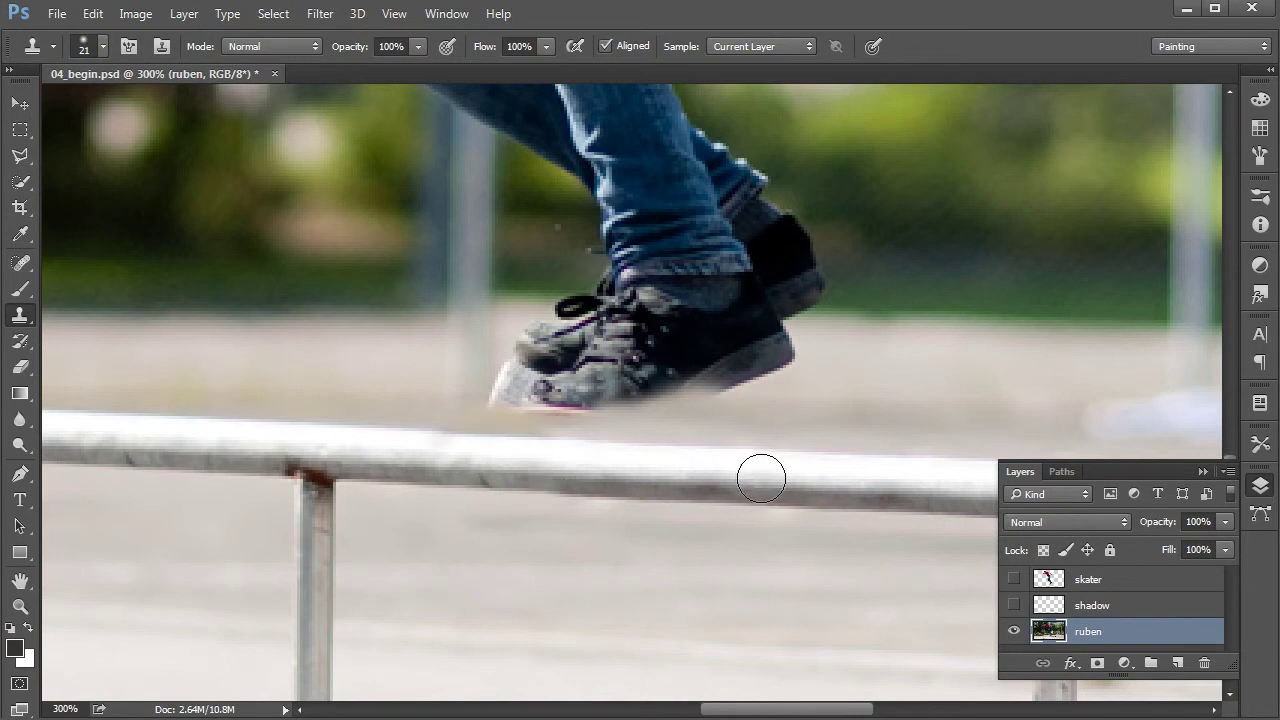
{"action": "left_click", "coordinate": [761, 478], "text": "alt"}
Step: Outline the whole skater loosely with a closed Polygonal Lasso selection, 0 px feather, keeping the rail outside it
{"action": "key", "text": "ctrl+minus"}
{"action": "key", "text": "ctrl+minus"}
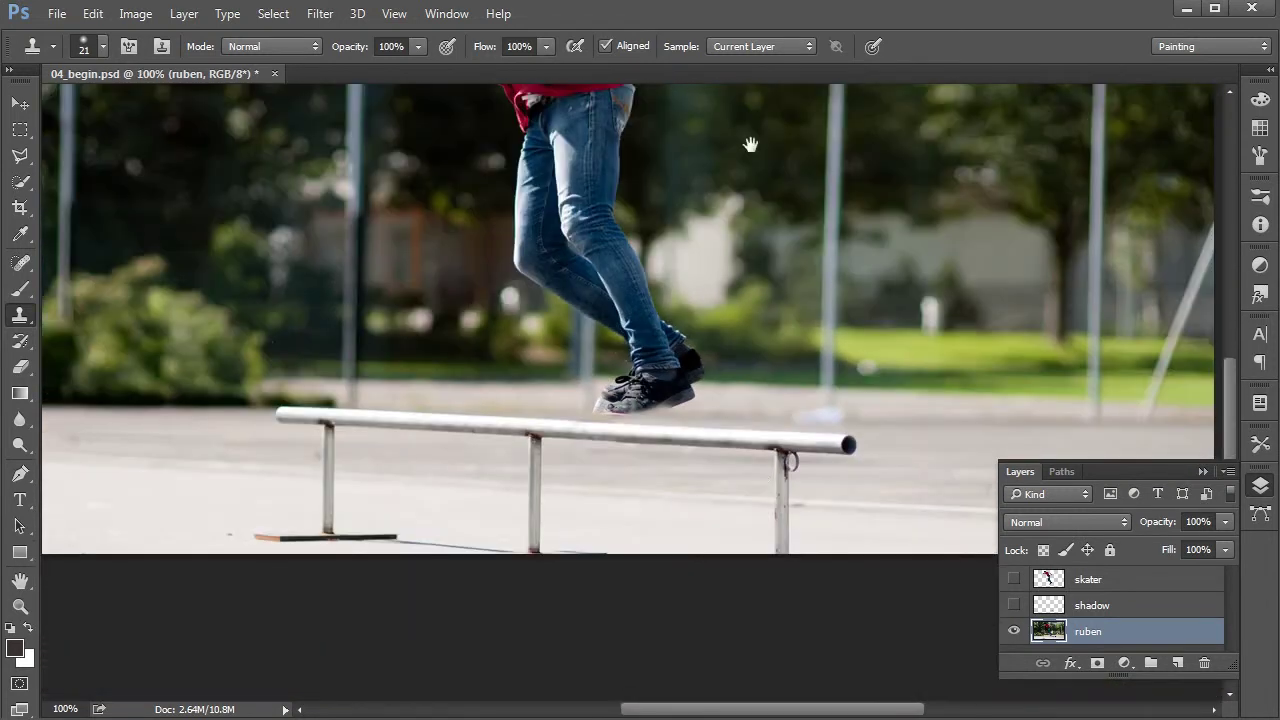
{"action": "mouse_move", "coordinate": [704, 297]}
{"action": "left_mouse_down"}
{"action": "mouse_move", "coordinate": [663, 380]}
{"action": "mouse_move", "coordinate": [736, 537]}
{"action": "left_mouse_up"}
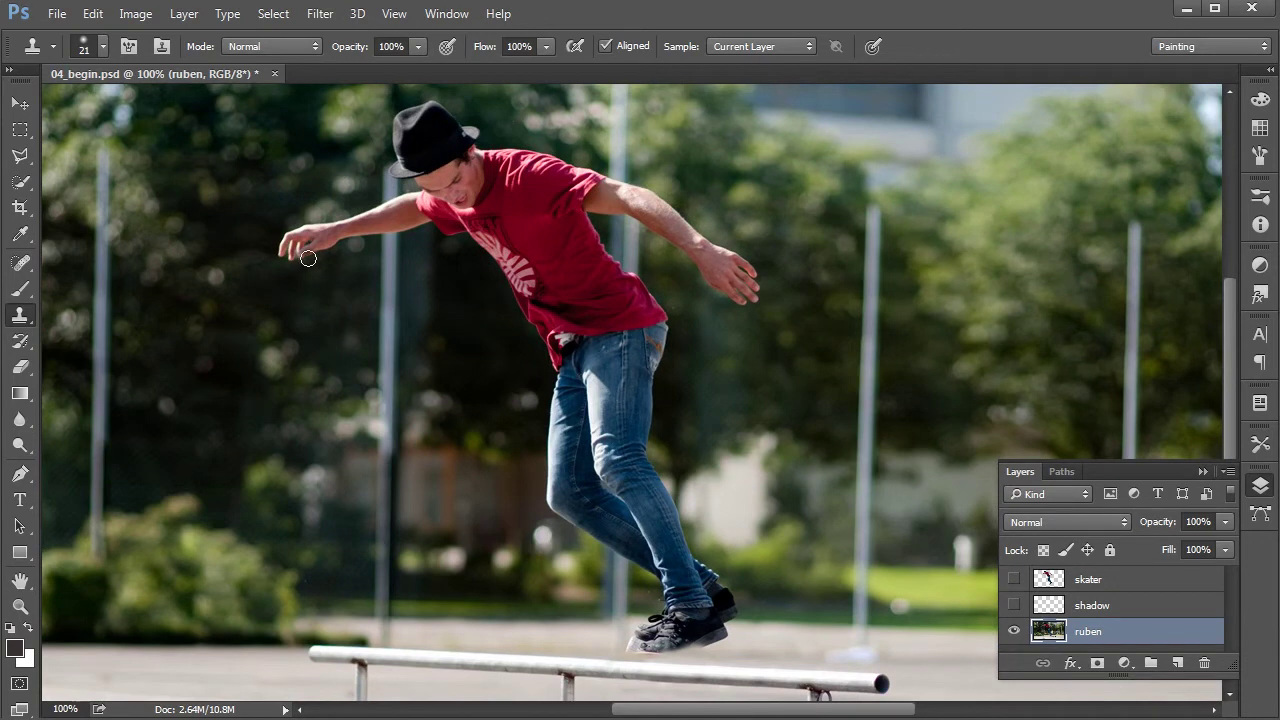
{"action": "key", "text": "ctrl+minus"}
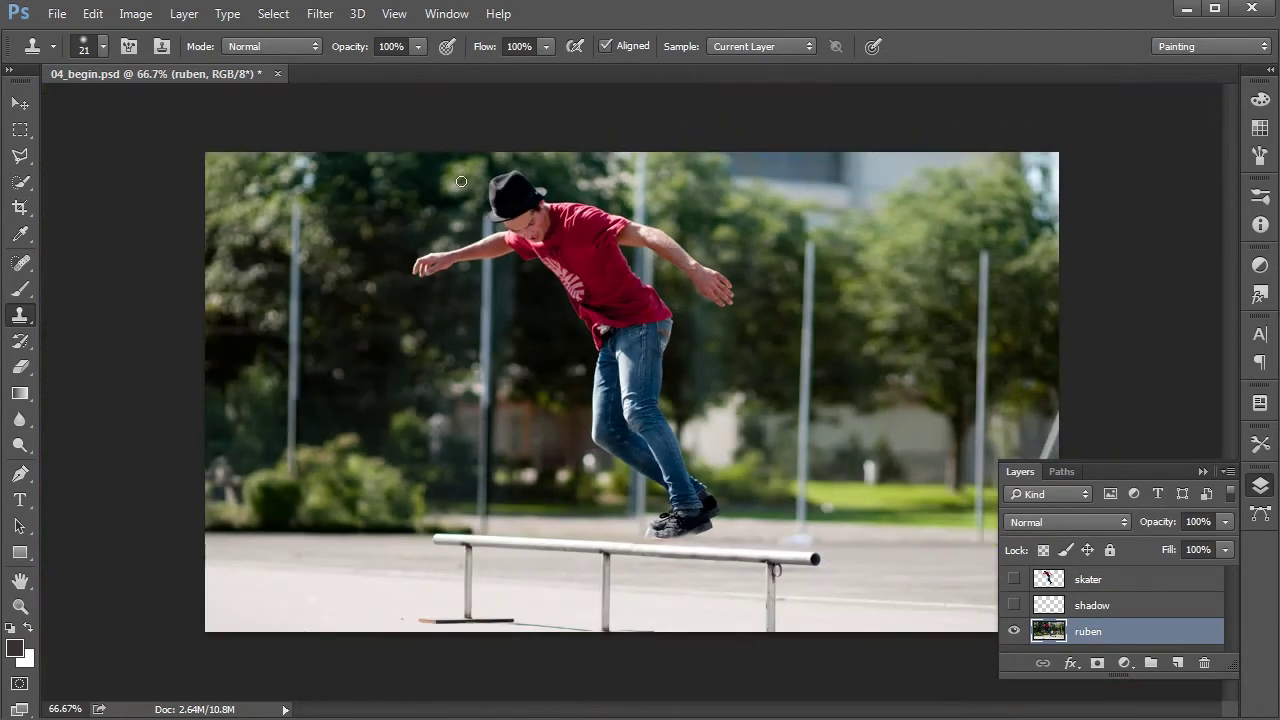
{"action": "left_click", "coordinate": [31, 157]}
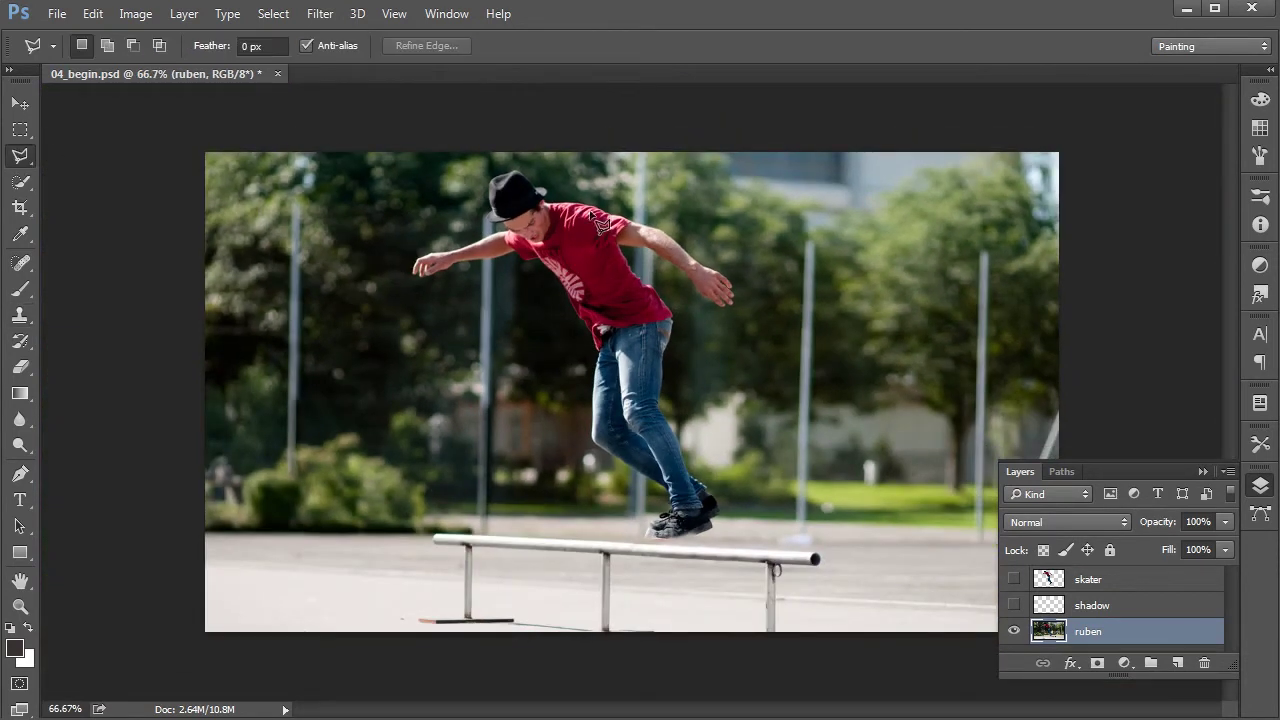
{"action": "left_click", "coordinate": [424, 242]}
{"action": "left_click", "coordinate": [389, 252]}
{"action": "left_click", "coordinate": [408, 295]}
{"action": "left_click", "coordinate": [506, 269]}
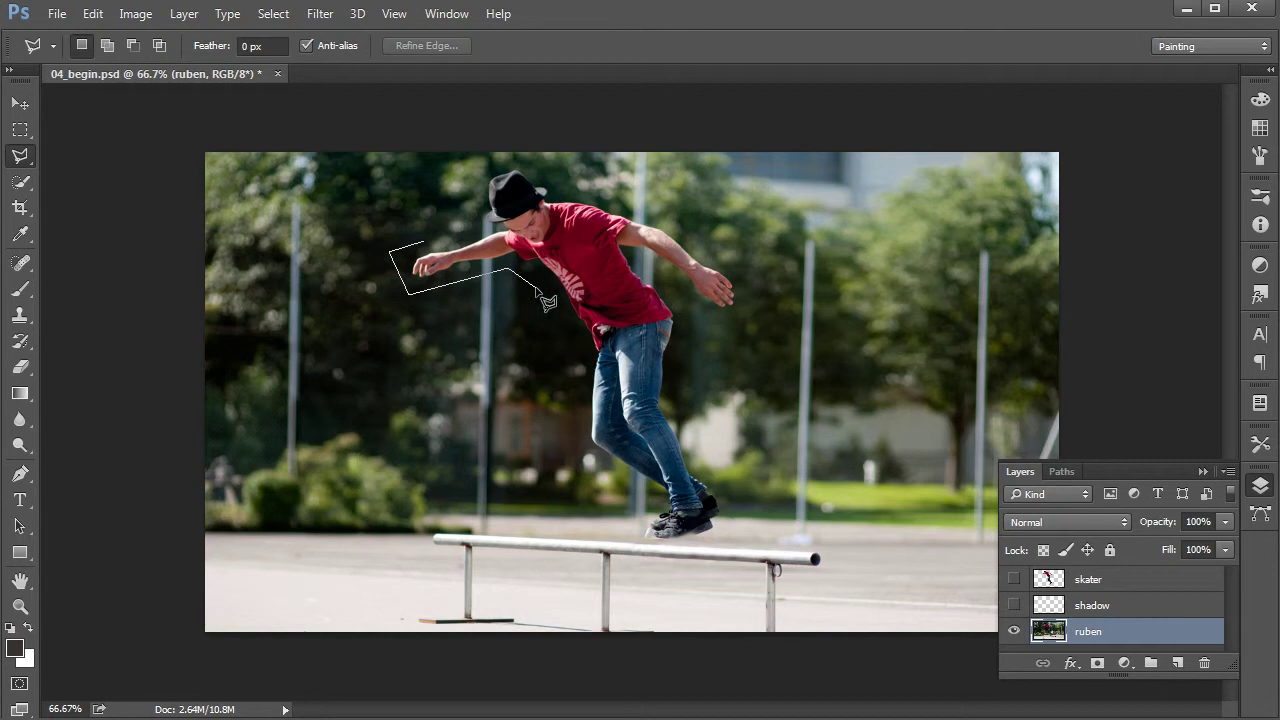
{"action": "left_click", "coordinate": [552, 298]}
{"action": "left_click", "coordinate": [586, 364]}
{"action": "left_click", "coordinate": [728, 546]}
{"action": "left_click", "coordinate": [743, 490]}
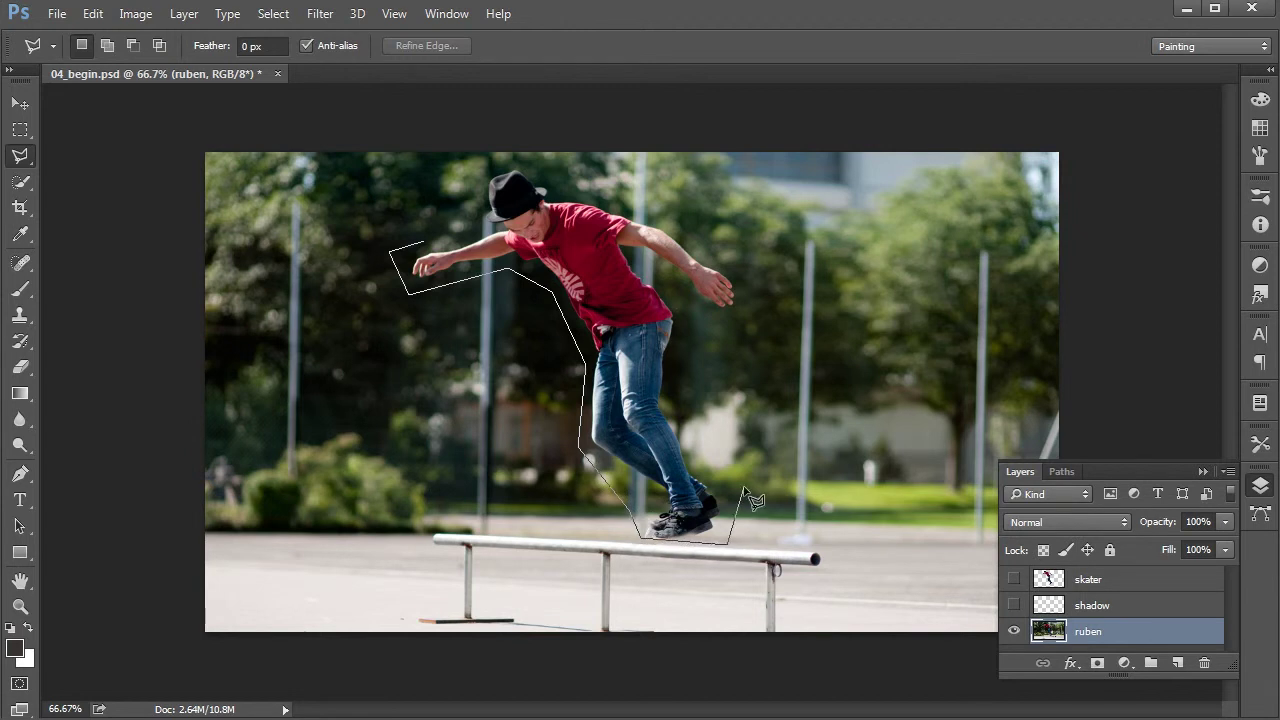
{"action": "left_click", "coordinate": [677, 385]}
{"action": "left_click", "coordinate": [750, 312]}
{"action": "left_click", "coordinate": [737, 248]}
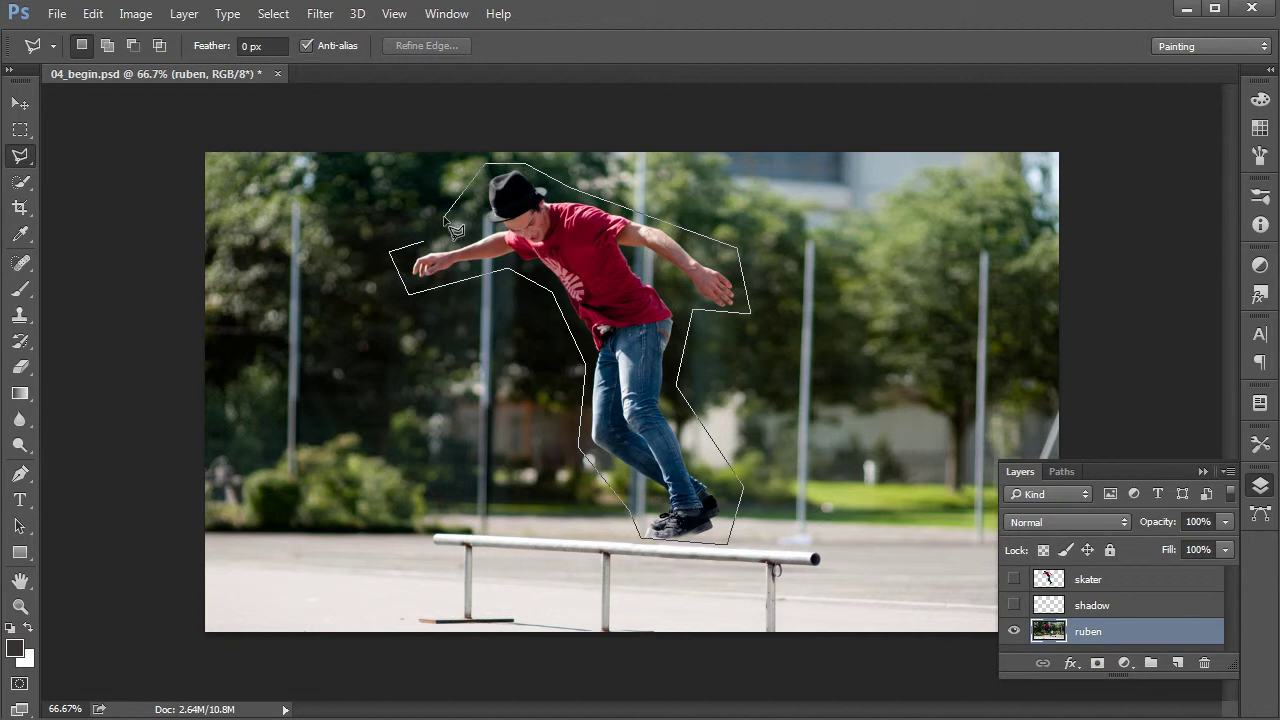
{"action": "left_click", "coordinate": [425, 241]}
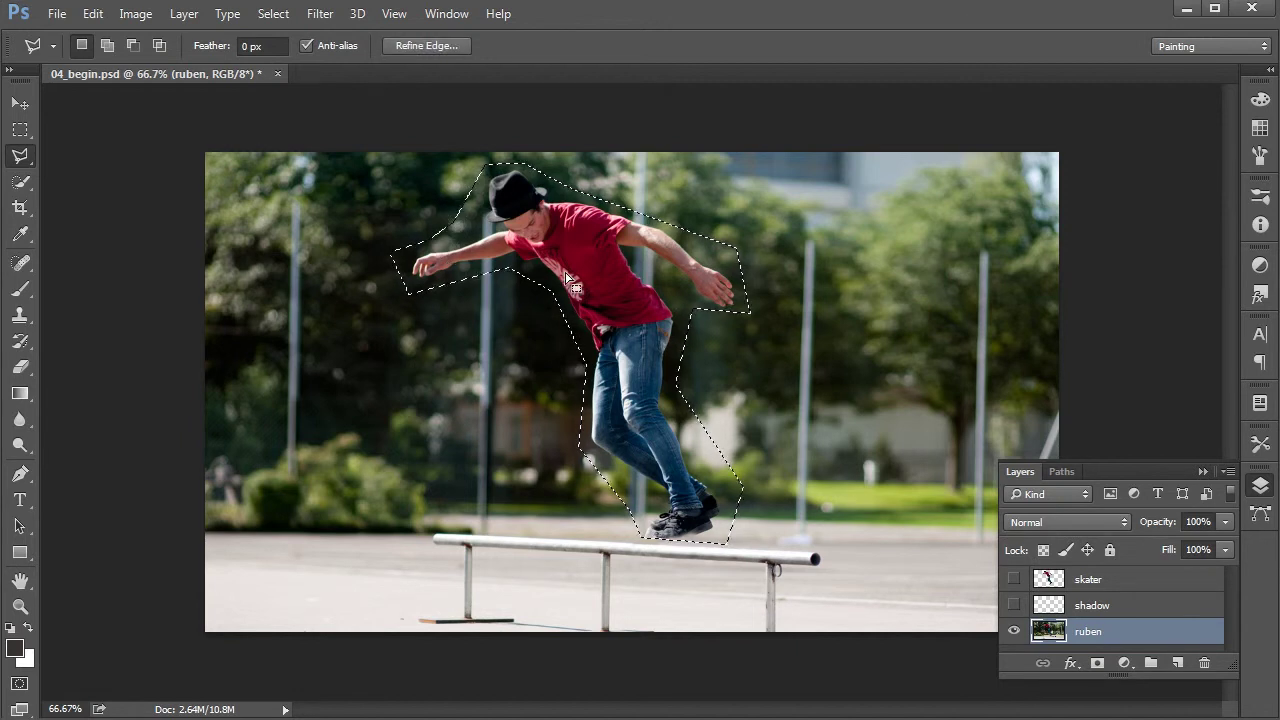
Step: Fill the skater selection with Content-Aware in Normal mode at 100% opacity, and deselect
{"action": "left_click", "coordinate": [92, 13]}
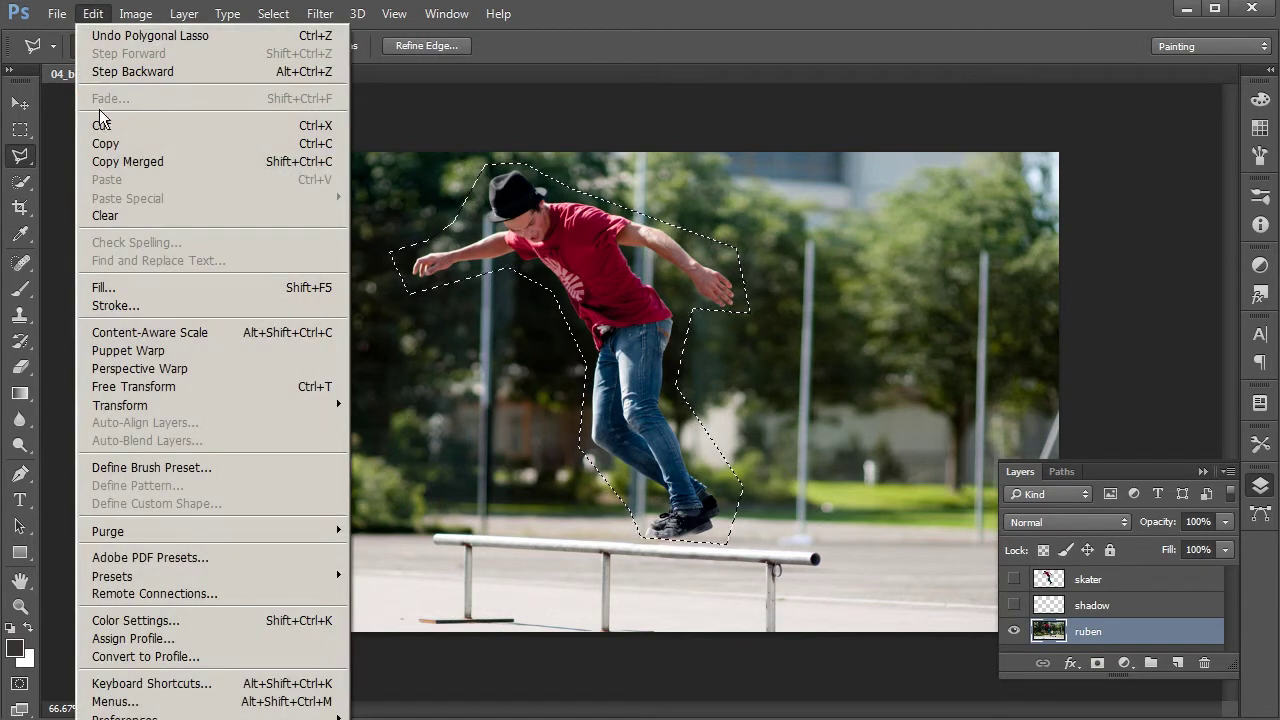
{"action": "left_click", "coordinate": [115, 289]}
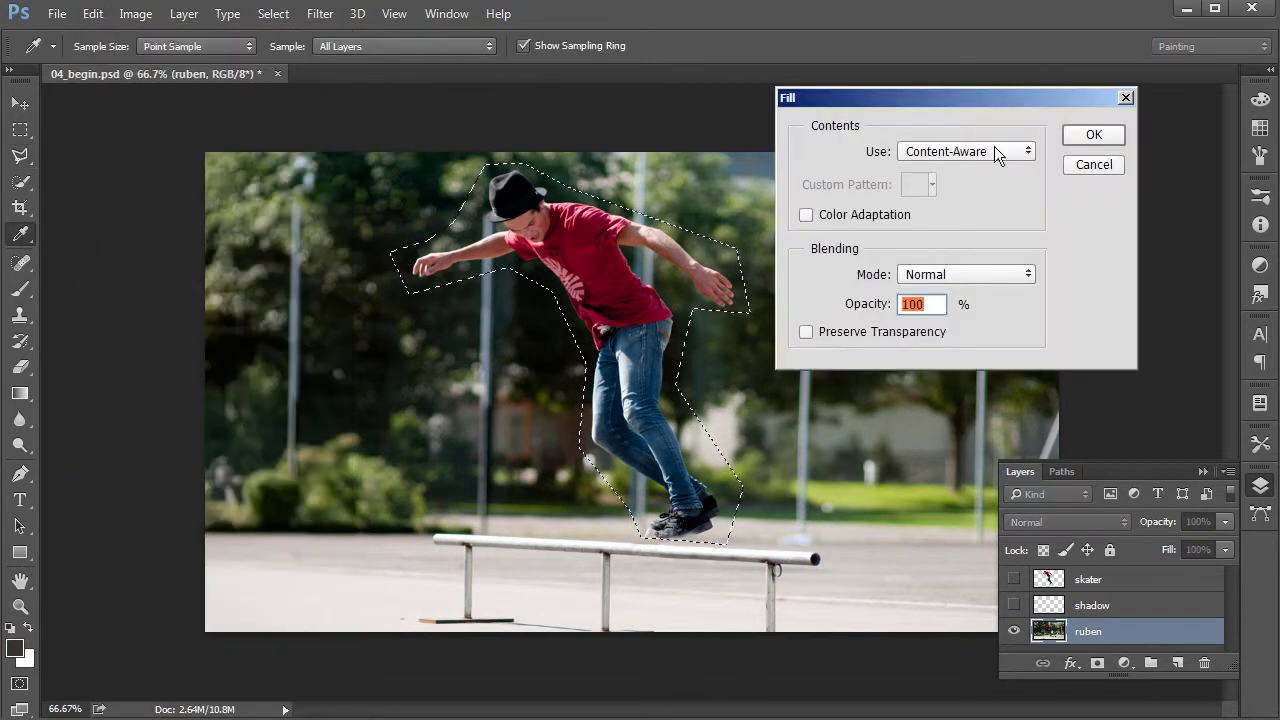
{"action": "left_click", "coordinate": [1094, 134]}
{"action": "key", "text": "l"}
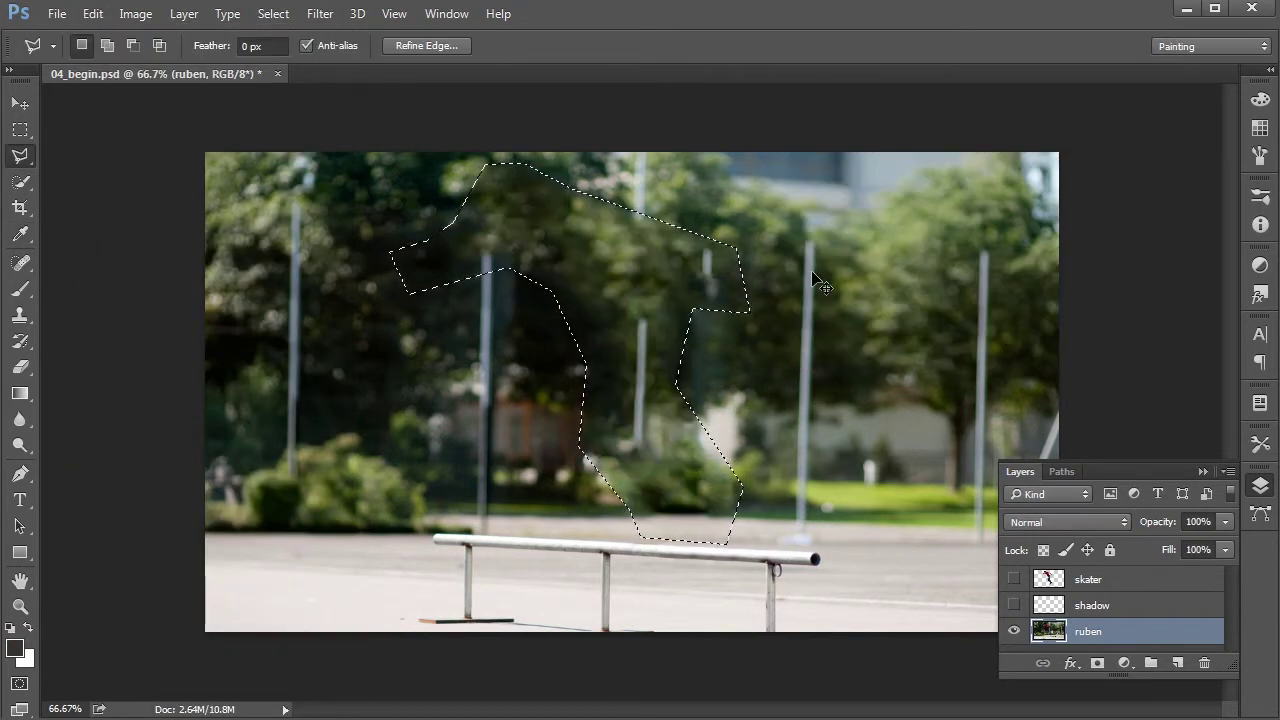
{"action": "key", "text": "ctrl+d"}
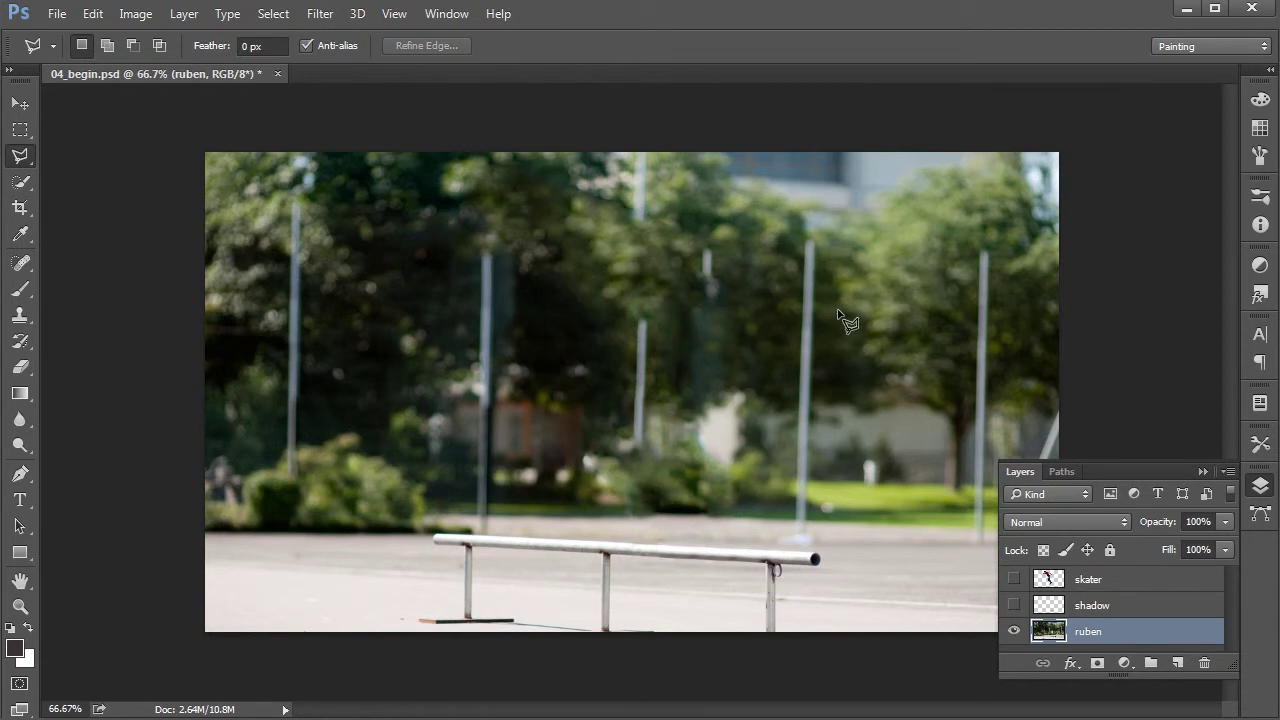
Step: Remove the floating pole fragment in the trees using a 19 px Healing Brush sampled from nearby foliage
{"action": "key", "text": "ctrl+plus"}
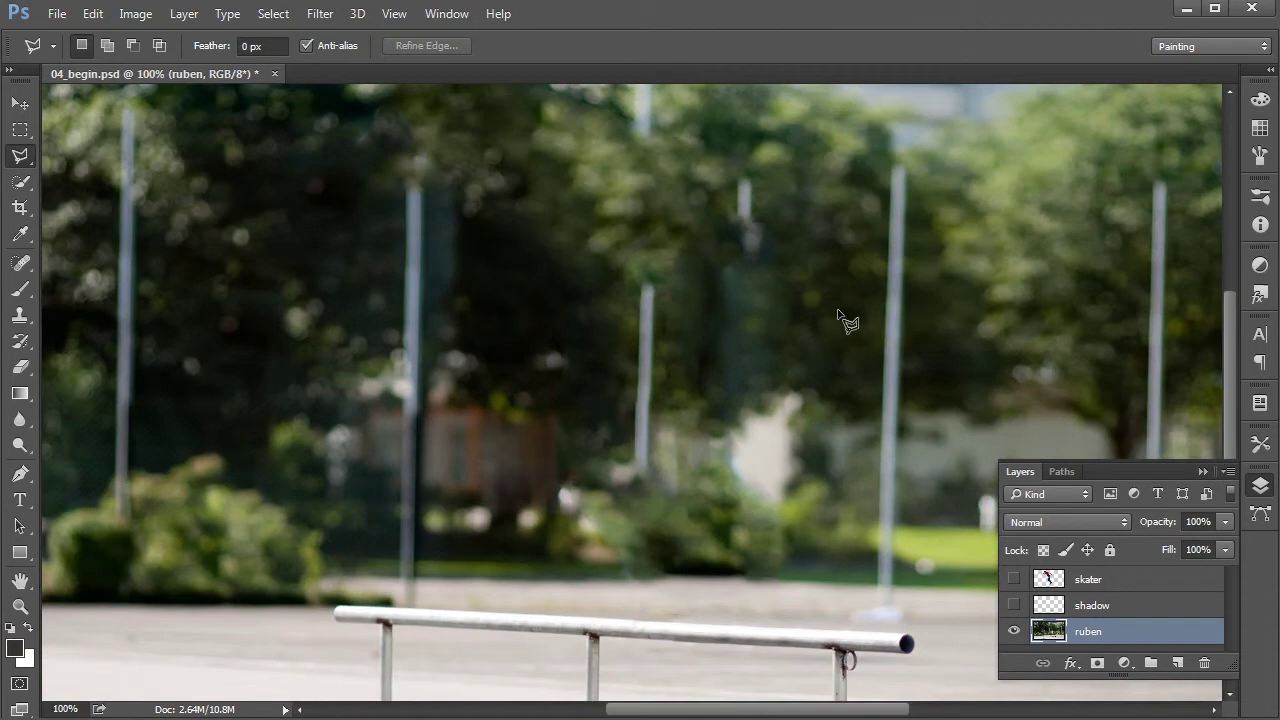
{"action": "mouse_move", "coordinate": [721, 403]}
{"action": "left_mouse_down"}
{"action": "mouse_move", "coordinate": [700, 429]}
{"action": "mouse_move", "coordinate": [649, 360]}
{"action": "mouse_move", "coordinate": [661, 363]}
{"action": "left_mouse_up"}
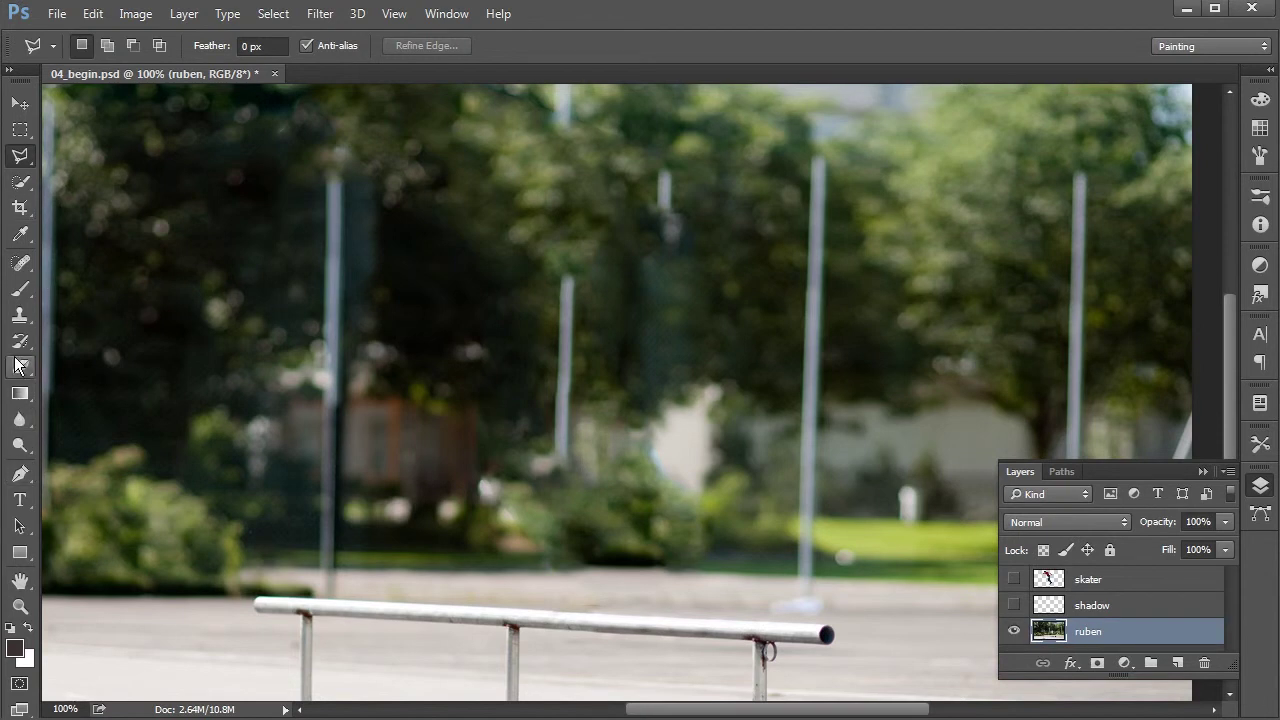
{"action": "left_click", "coordinate": [21, 183]}
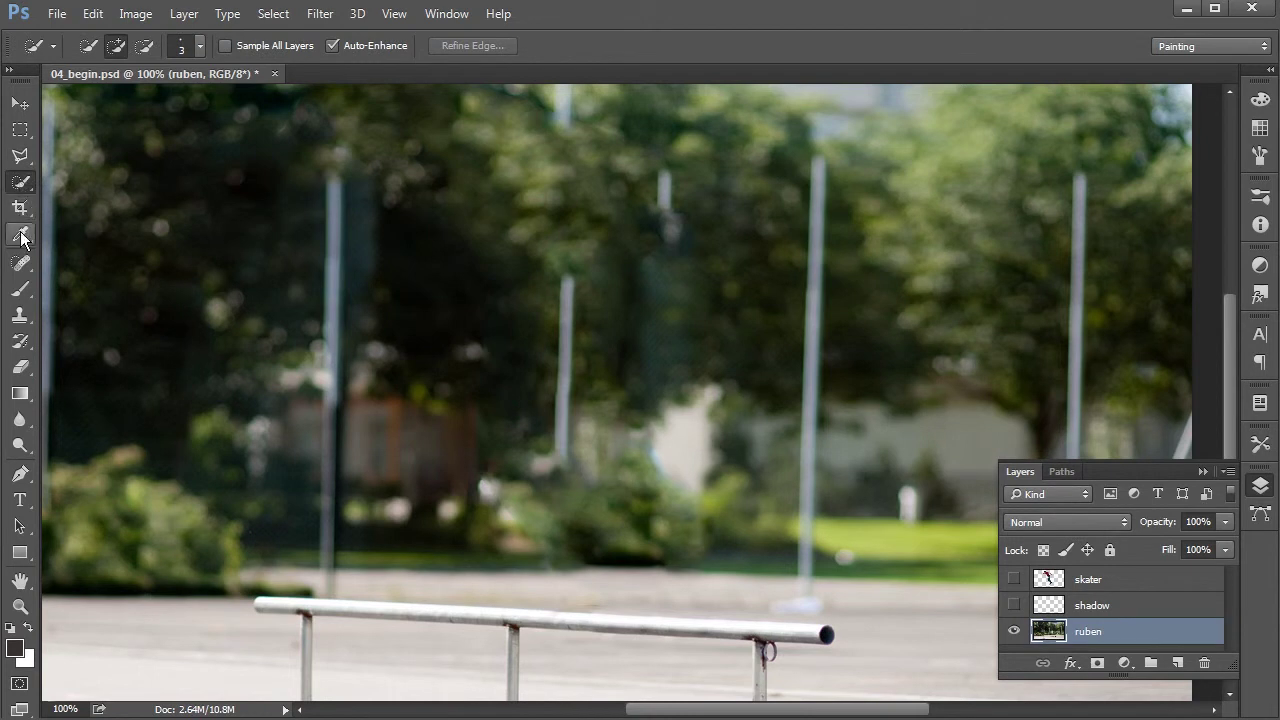
{"action": "left_click", "coordinate": [21, 289]}
{"action": "left_click", "coordinate": [27, 270]}
{"action": "left_click", "coordinate": [27, 270]}
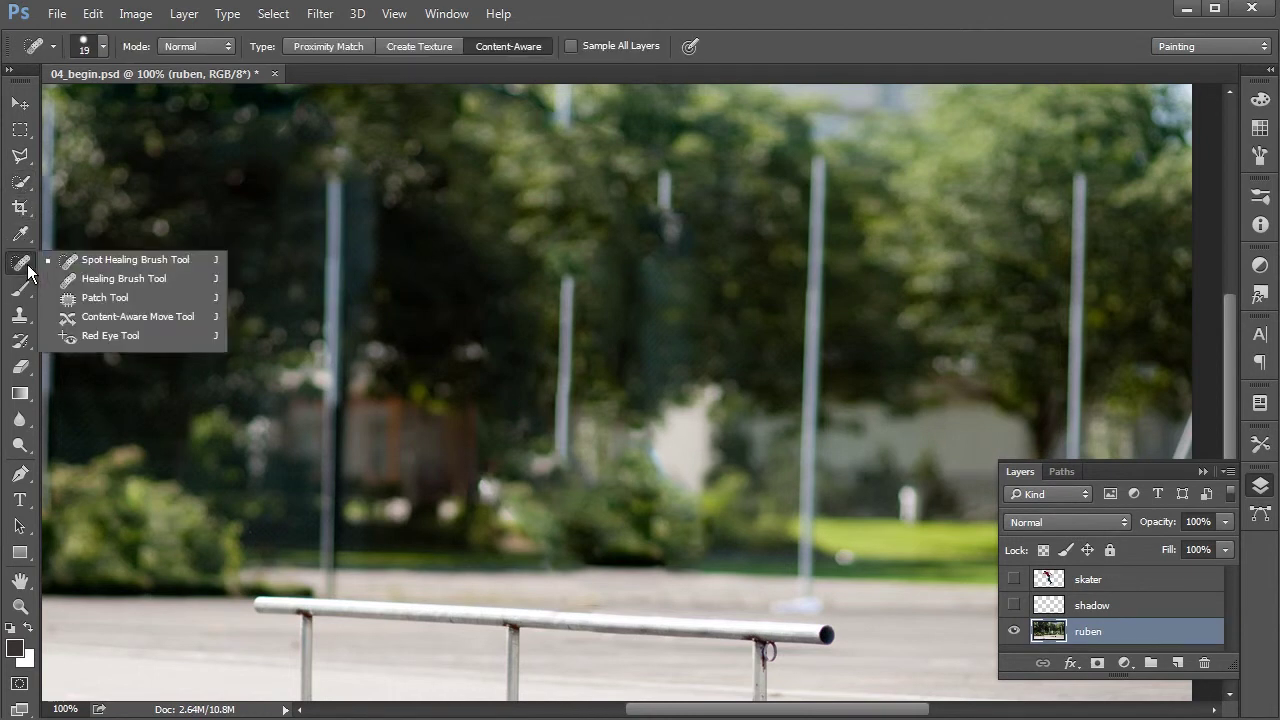
{"action": "left_click", "coordinate": [113, 279]}
{"action": "key", "text": "alt"}
{"action": "key", "text": "alt"}
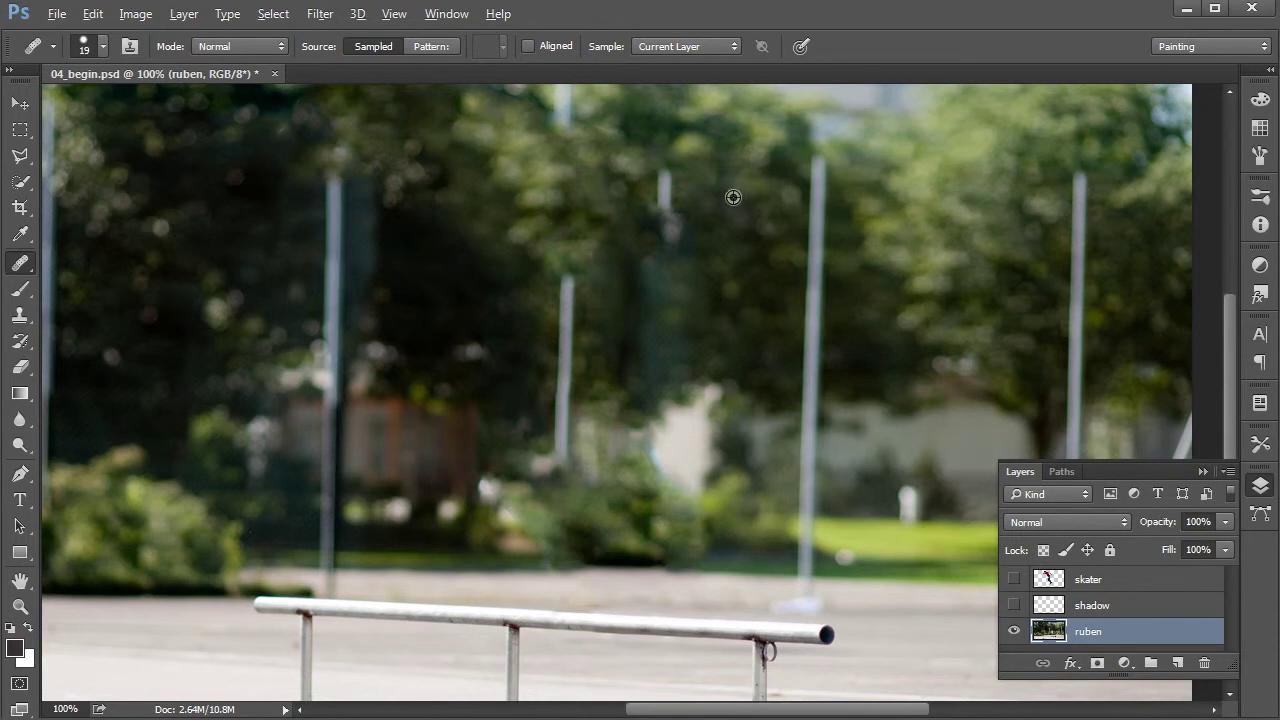
{"action": "left_click_drag", "start_coordinate": [667, 216], "coordinate": [656, 185]}
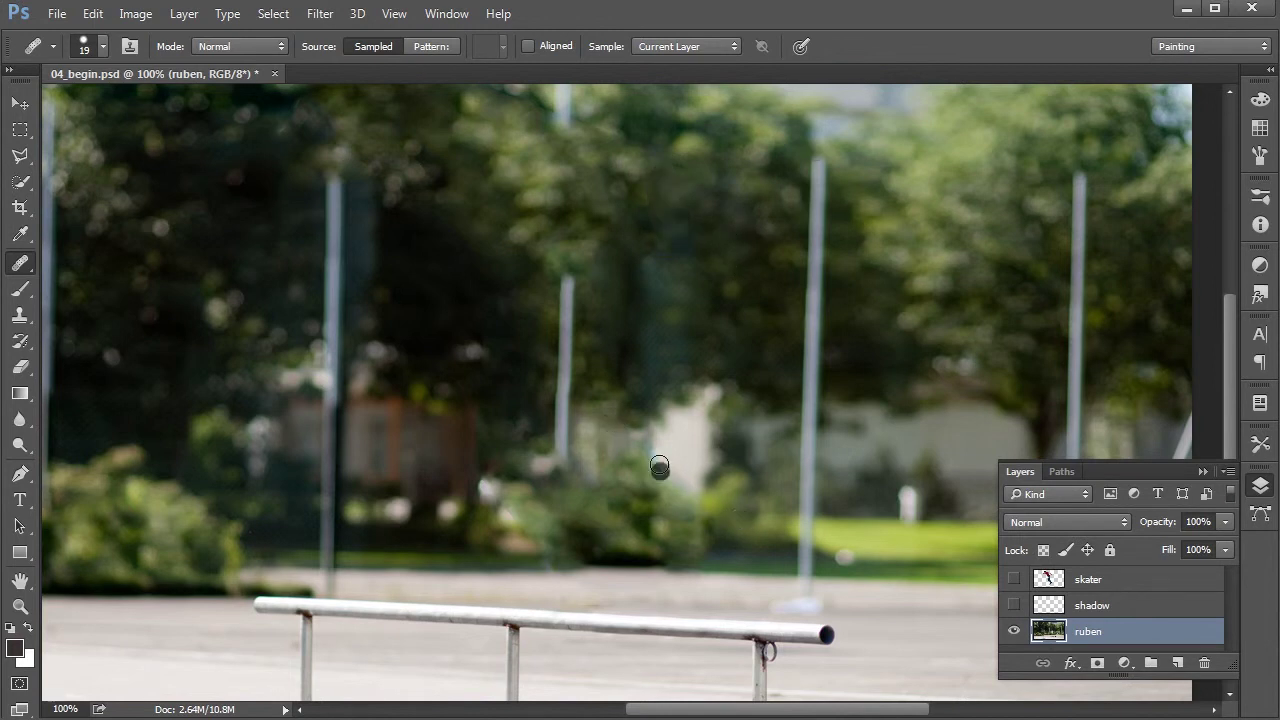
{"action": "left_click", "coordinate": [721, 389]}
Step: Heal the leftover smudges on the pavement behind the rail and along the dark hedge's lower edge
{"action": "left_click_drag", "start_coordinate": [728, 403], "coordinate": [619, 278]}
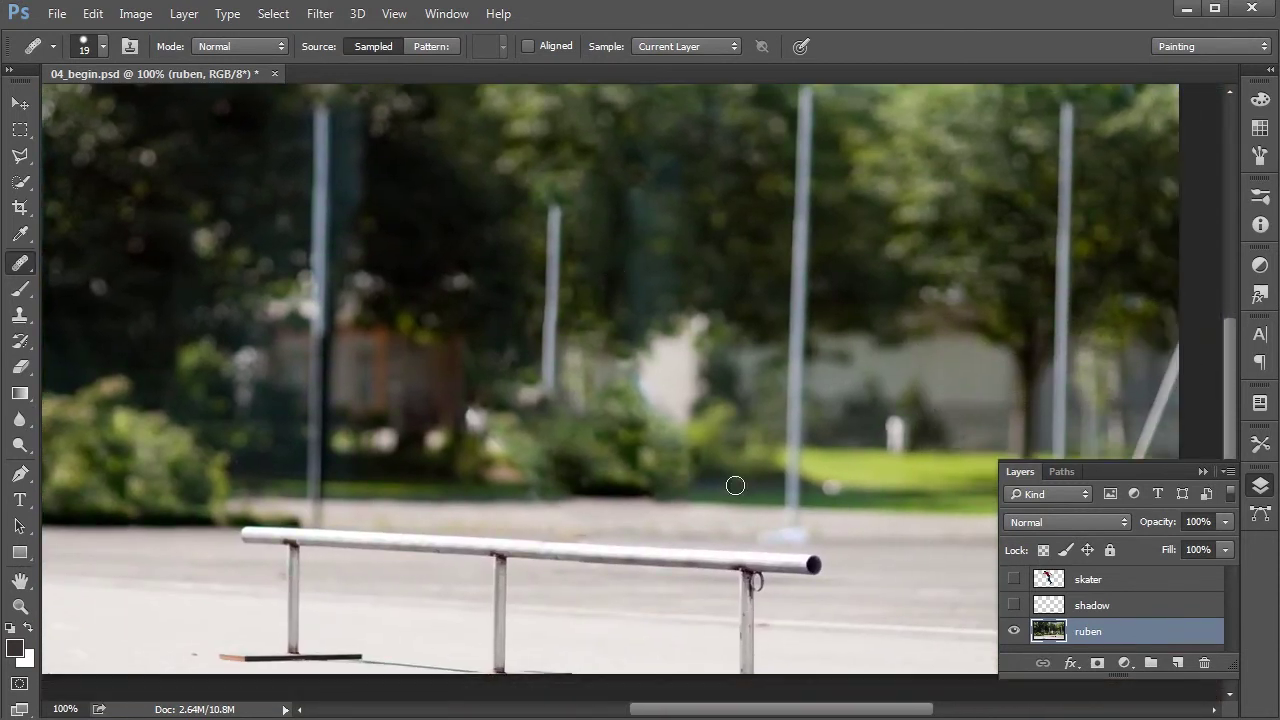
{"action": "key", "text": "ctrl+plus"}
{"action": "mouse_move", "coordinate": [703, 491]}
{"action": "left_mouse_down"}
{"action": "mouse_move", "coordinate": [631, 247]}
{"action": "mouse_move", "coordinate": [714, 294]}
{"action": "mouse_move", "coordinate": [718, 310]}
{"action": "left_mouse_up"}
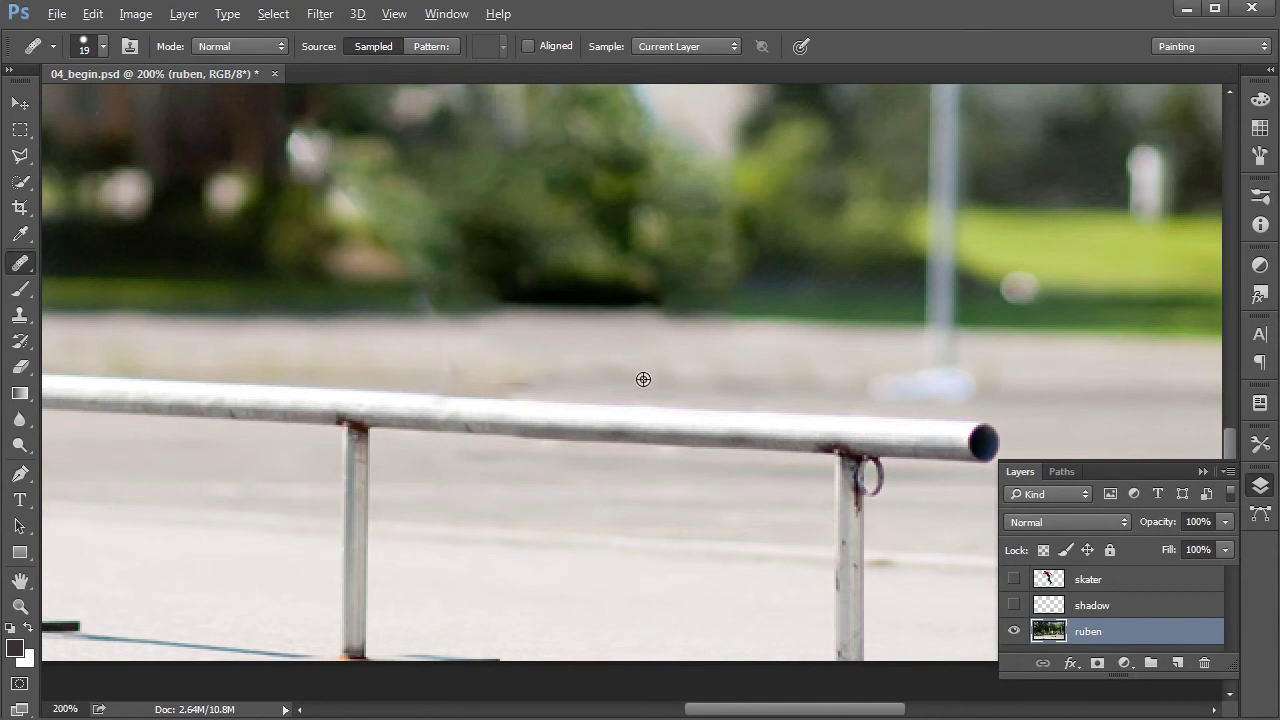
{"action": "left_click_drag", "start_coordinate": [505, 371], "coordinate": [541, 373]}
{"action": "left_click", "coordinate": [597, 320]}
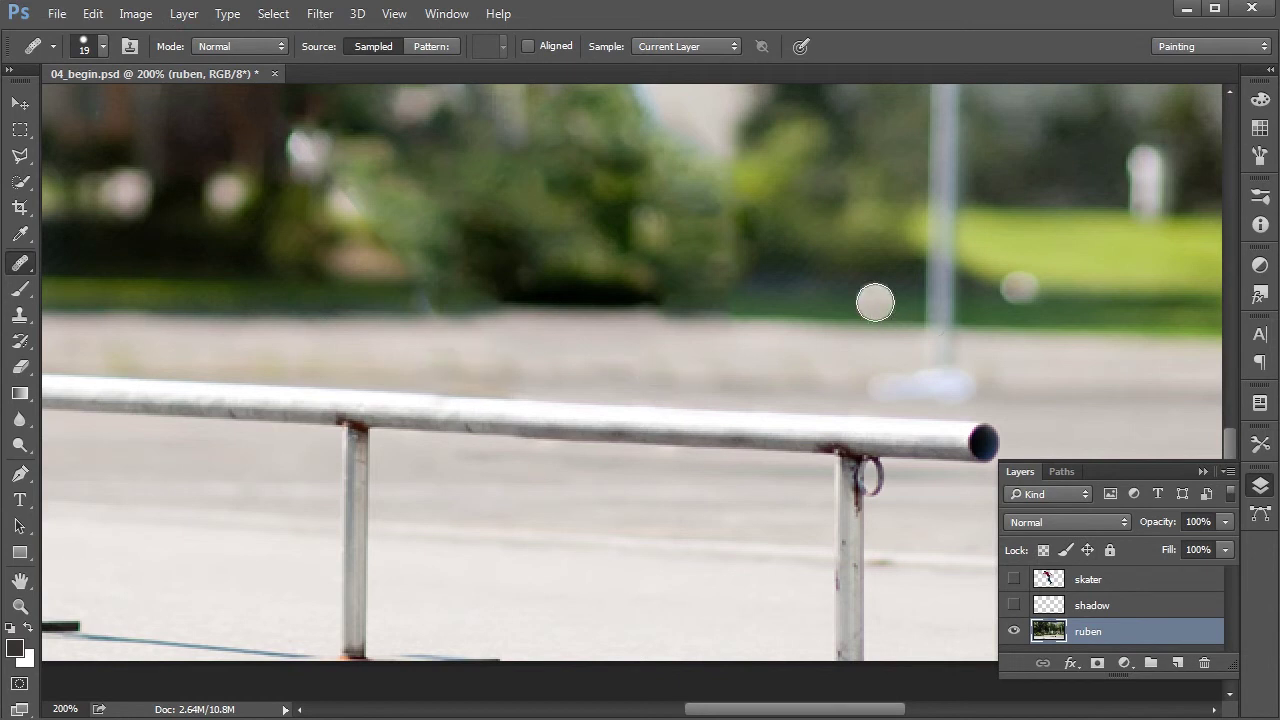
{"action": "left_click_drag", "start_coordinate": [518, 313], "coordinate": [522, 316]}
{"action": "key", "text": "ctrl+minus"}
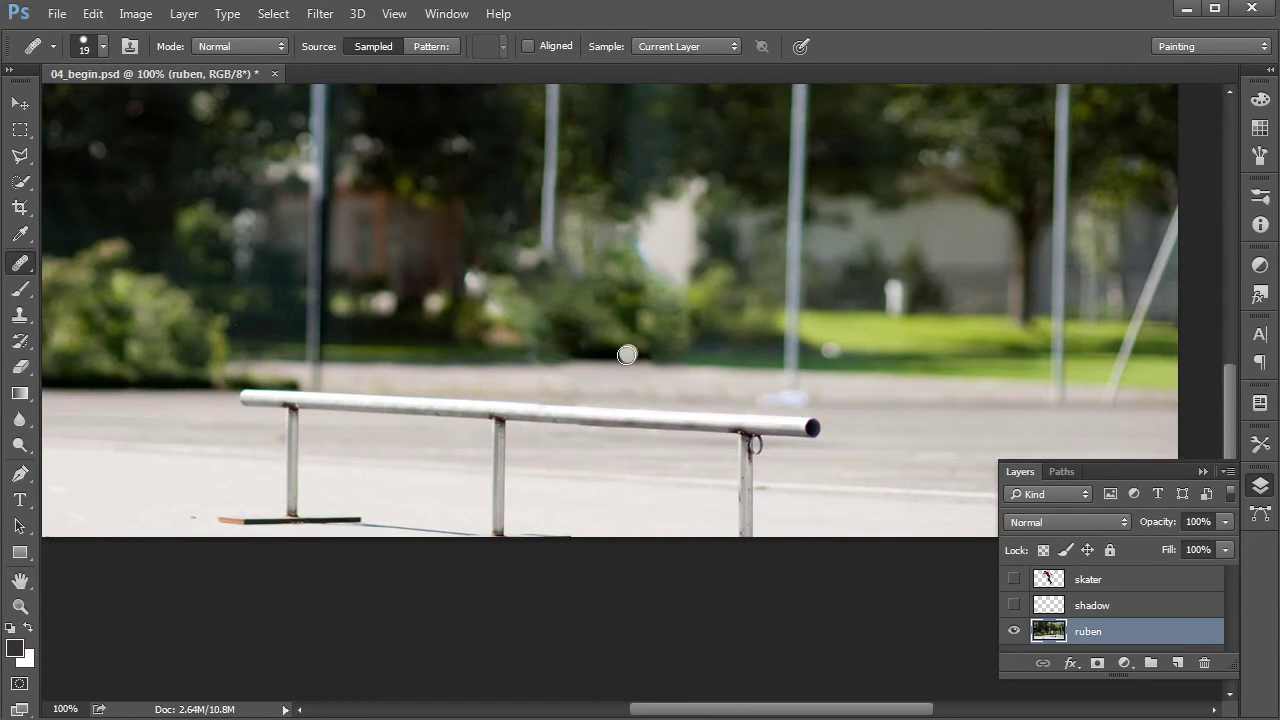
Step: Turn the skater and shadow layers back on over the cleaned background, with the whole photo in view
{"action": "left_click_drag", "start_coordinate": [736, 364], "coordinate": [643, 506]}
{"action": "key", "text": "ctrl+minus"}
{"action": "key", "text": "ctrl+minus"}
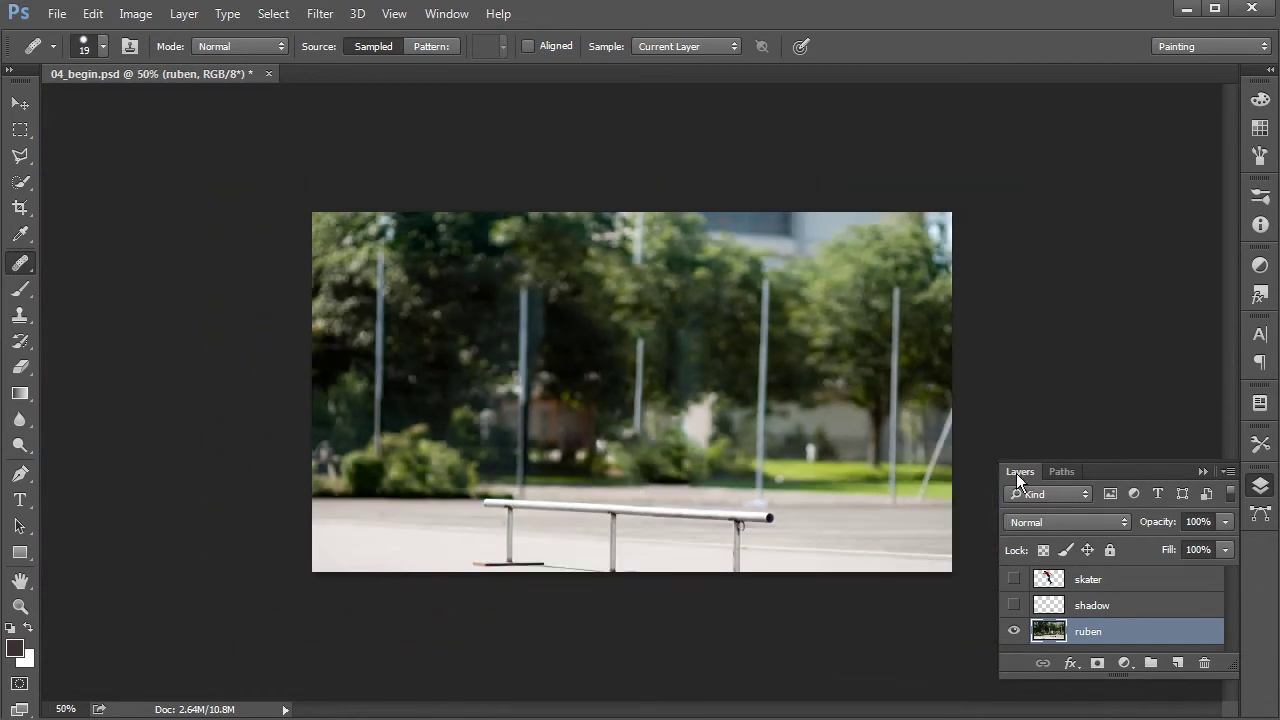
{"action": "key", "text": "ctrl+plus"}
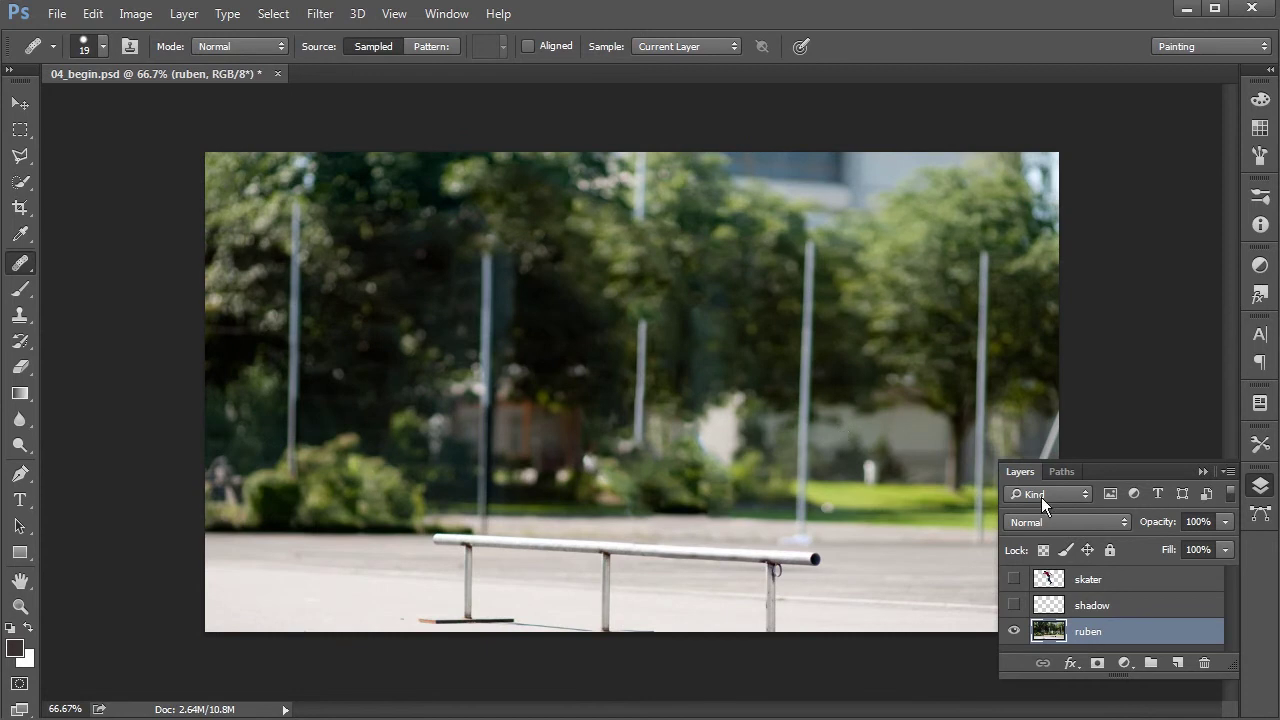
{"action": "left_click", "coordinate": [1014, 579]}
{"action": "left_click", "coordinate": [1014, 605]}
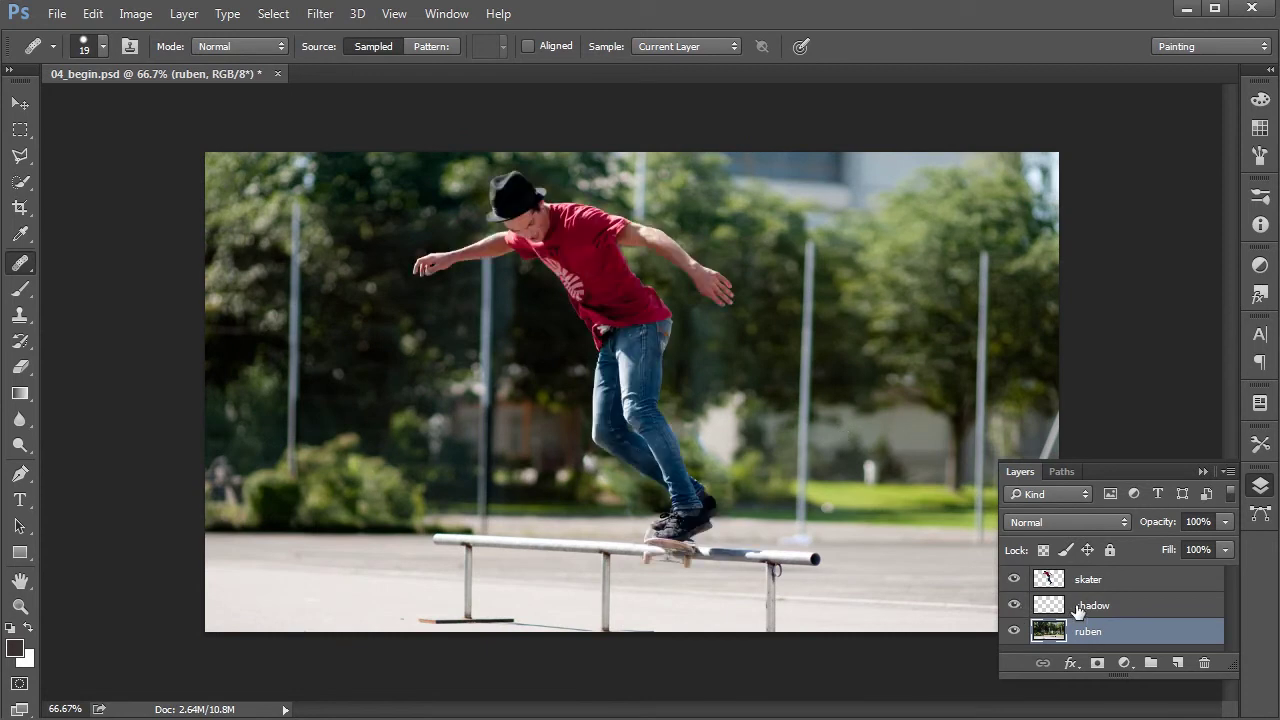
Step: Select the skater and shadow layers together and try moving them over the background with the Move tool
{"action": "left_click", "coordinate": [1118, 610]}
{"action": "left_click", "coordinate": [1068, 579], "text": "shift"}
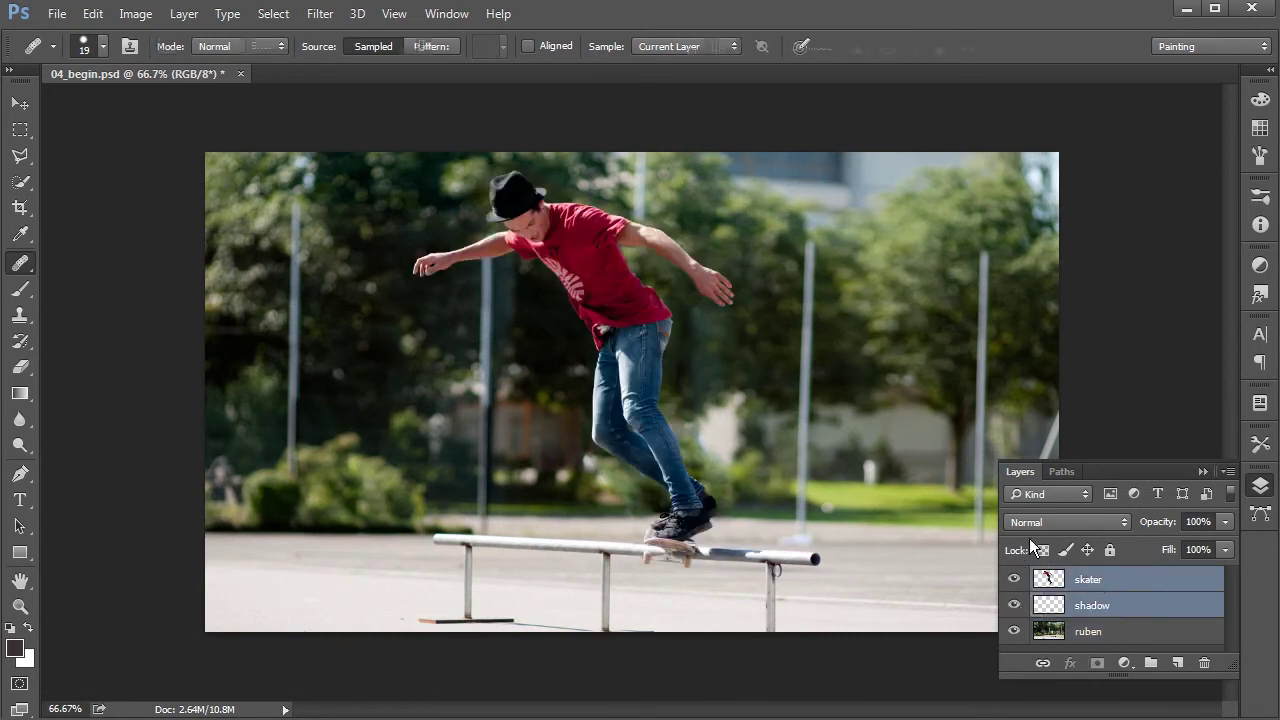
{"action": "key", "text": "v"}
{"action": "left_click_drag", "start_coordinate": [697, 537], "coordinate": [731, 515]}
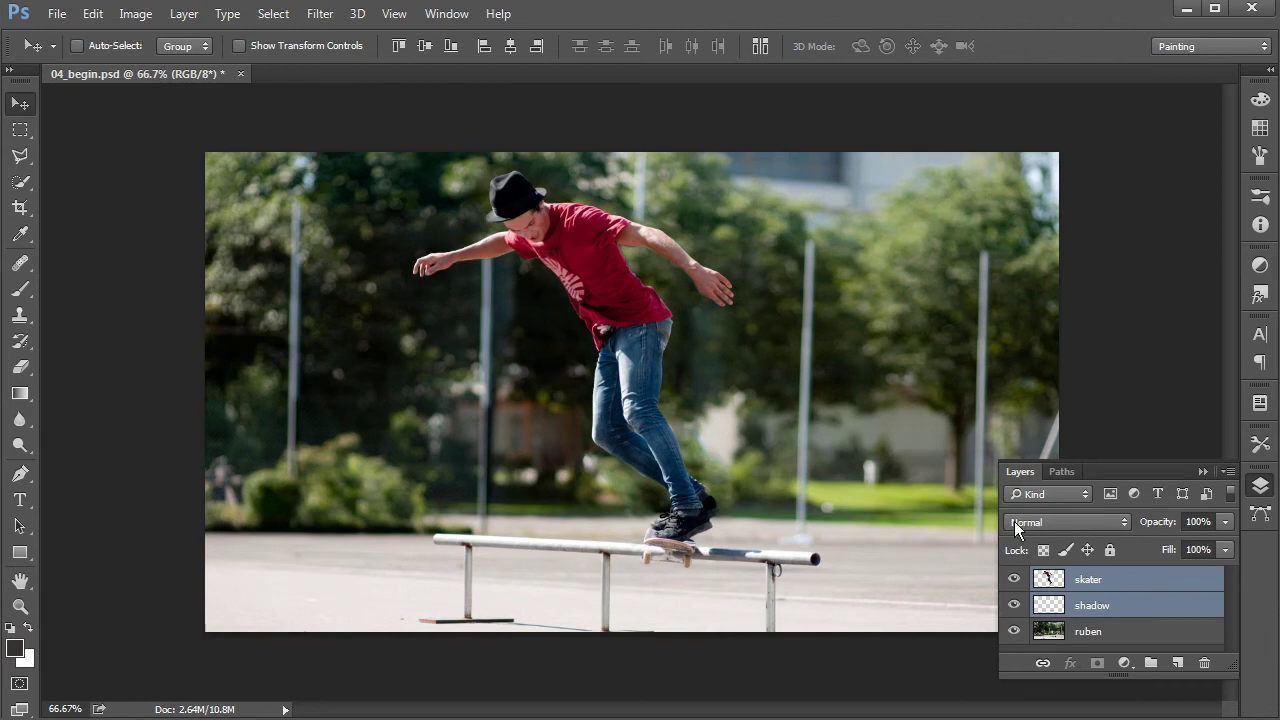
Step: Toggle the visibility of the shadow, skater and ruben layers to compare the clean background with the full composite, leaving all three shown
{"action": "left_click", "coordinate": [1014, 605]}
{"action": "left_click", "coordinate": [1013, 580]}
{"action": "left_click", "coordinate": [1012, 632]}
{"action": "left_click", "coordinate": [1011, 630]}
{"action": "left_click", "coordinate": [1012, 605]}
{"action": "left_click", "coordinate": [1012, 605]}
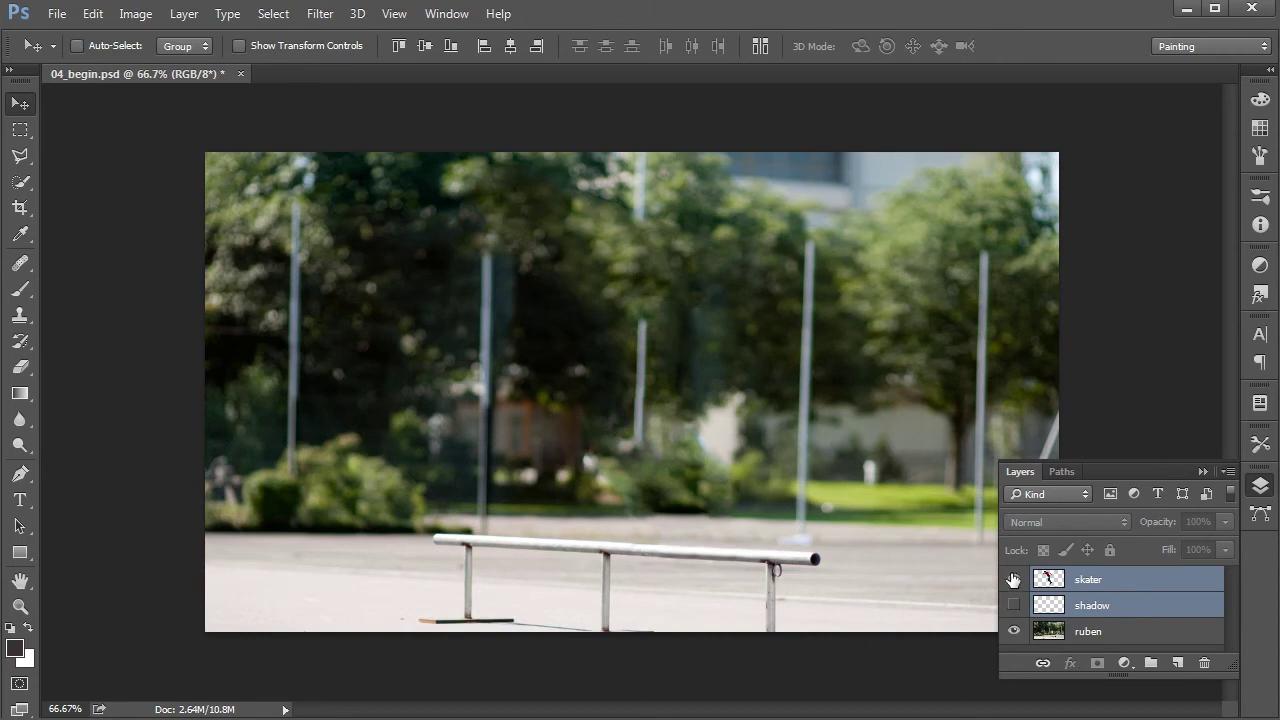
{"action": "left_click", "coordinate": [1013, 579]}
{"action": "left_click", "coordinate": [1014, 606]}
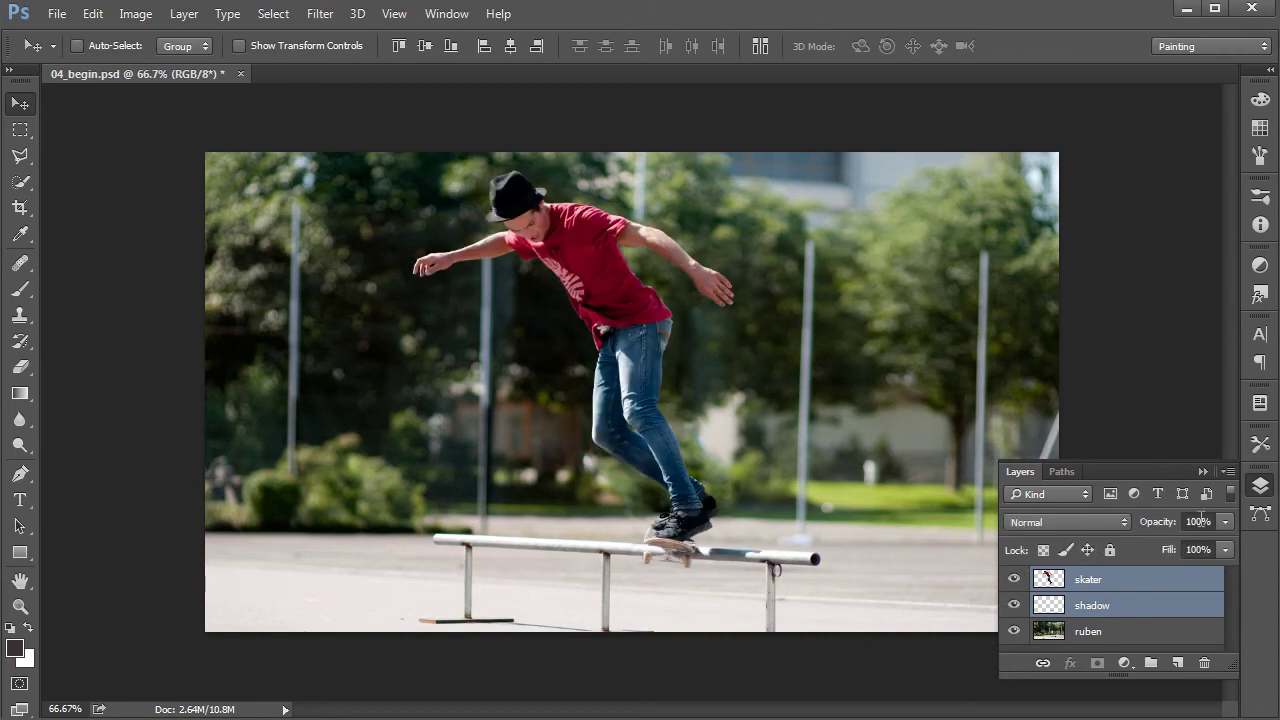